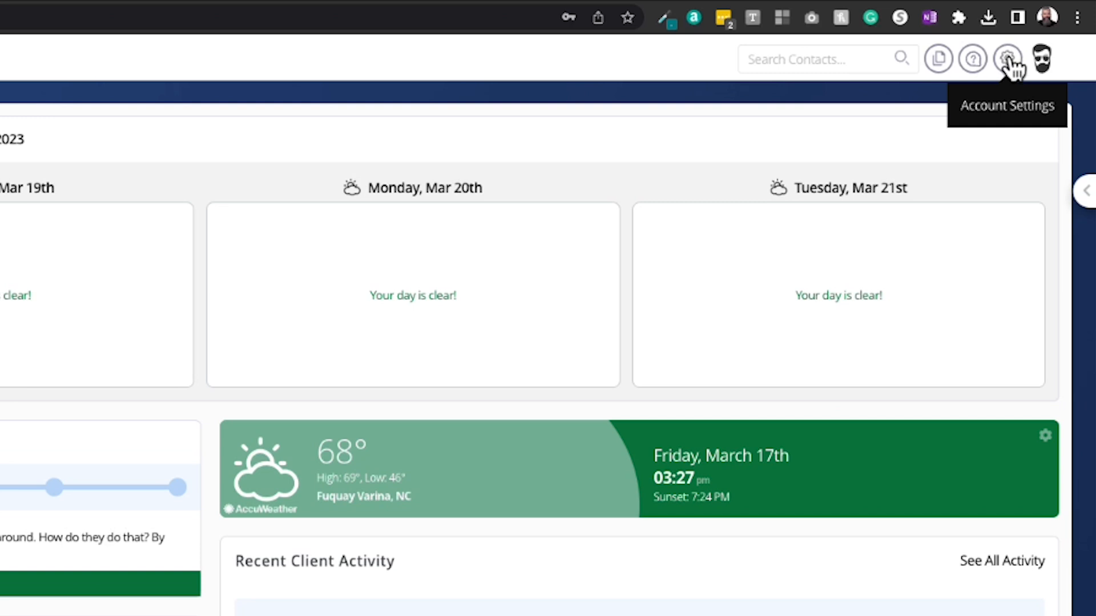
Go to Brand Preferences in account settings, preview Color & Fonts, then return to the Account tab.
click(1008, 59)
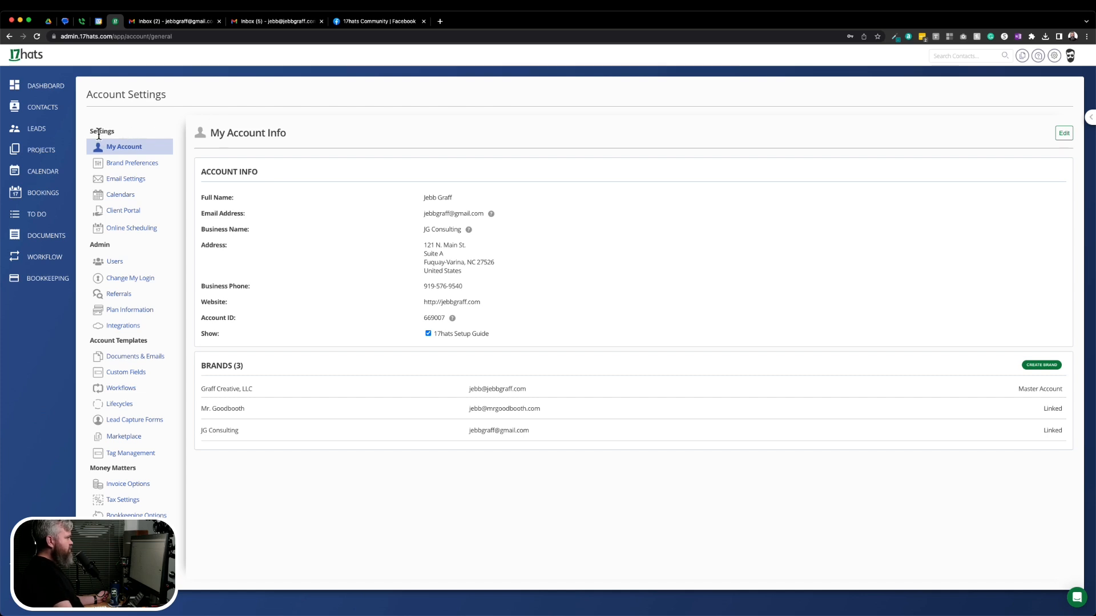
click(136, 165)
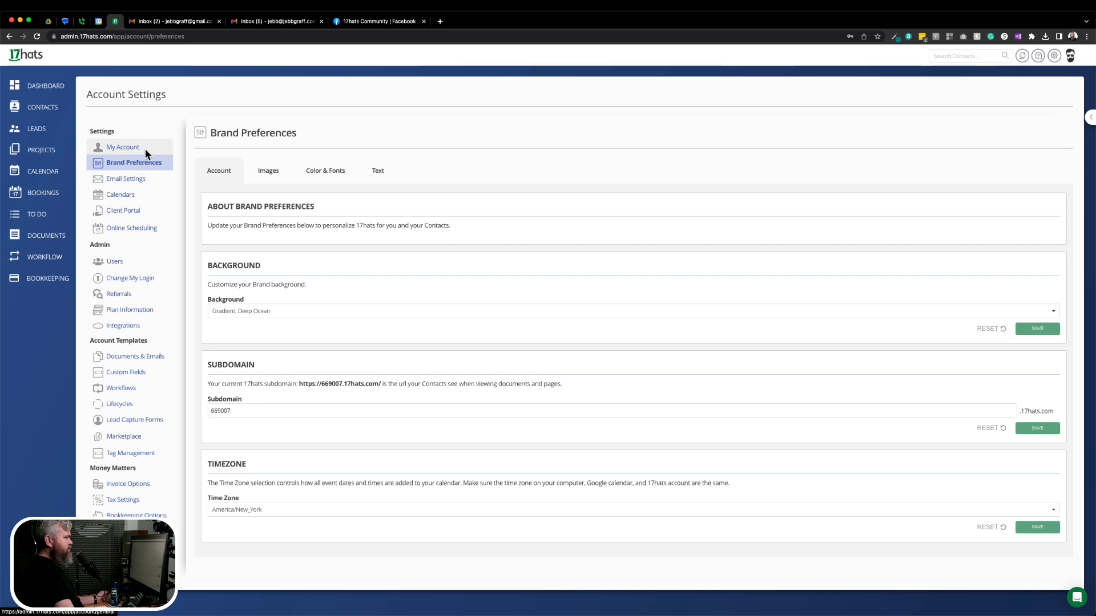
click(330, 175)
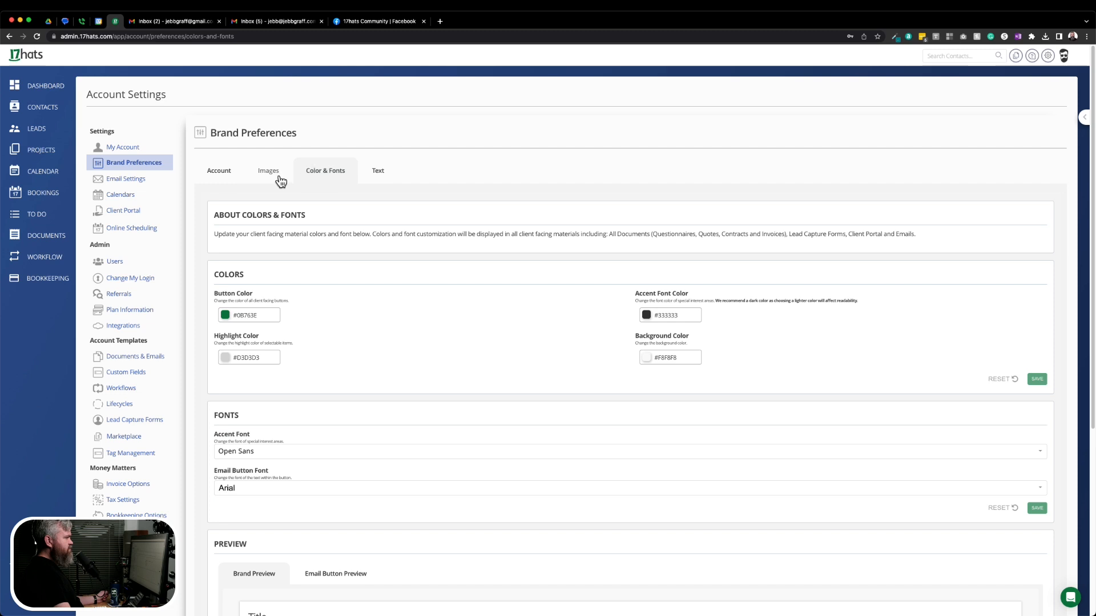
click(225, 174)
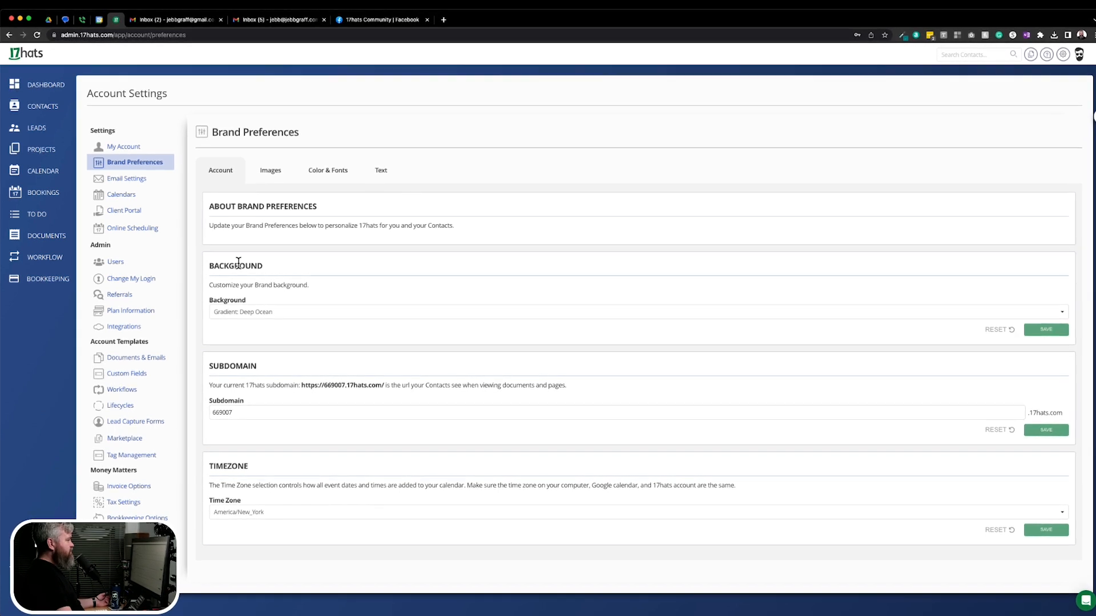
Filter the Background list for 'green', try Abstract Green, then choose Color: Green instead.
click(229, 320)
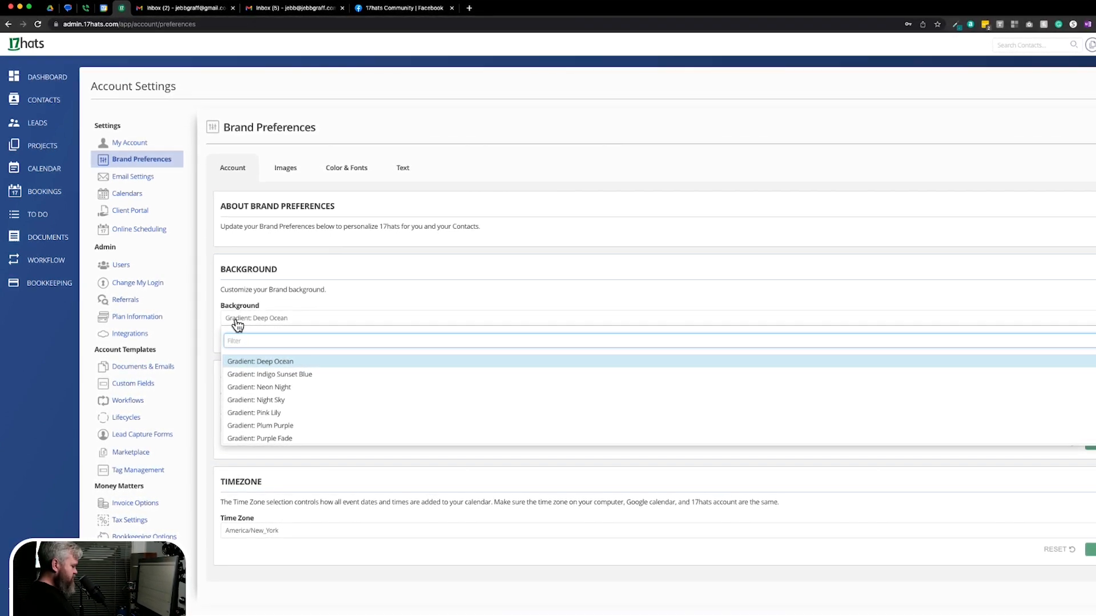
text(reen)
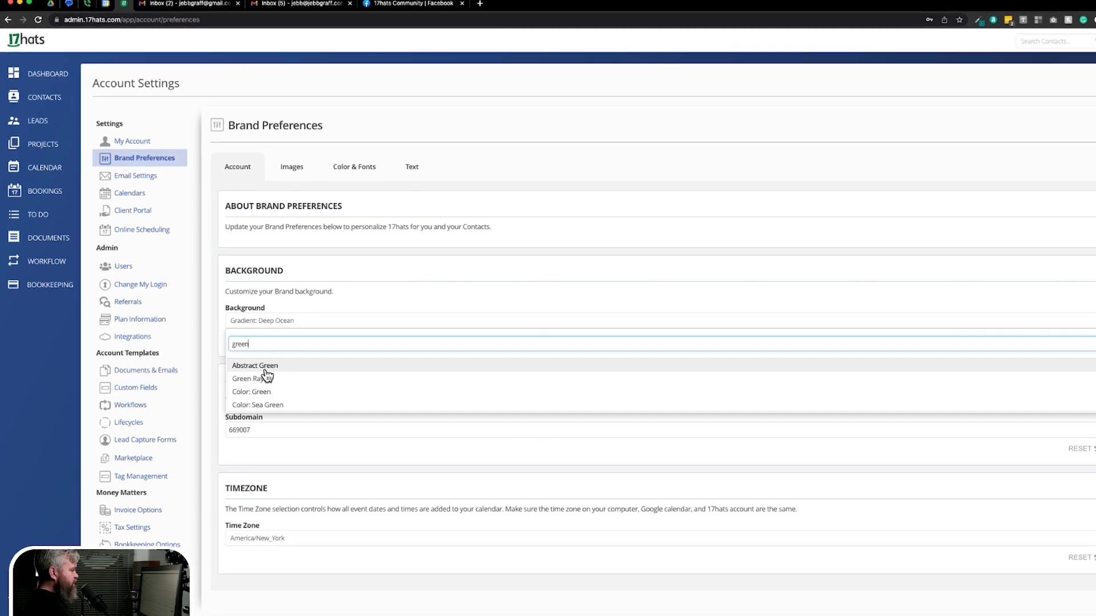
click(264, 369)
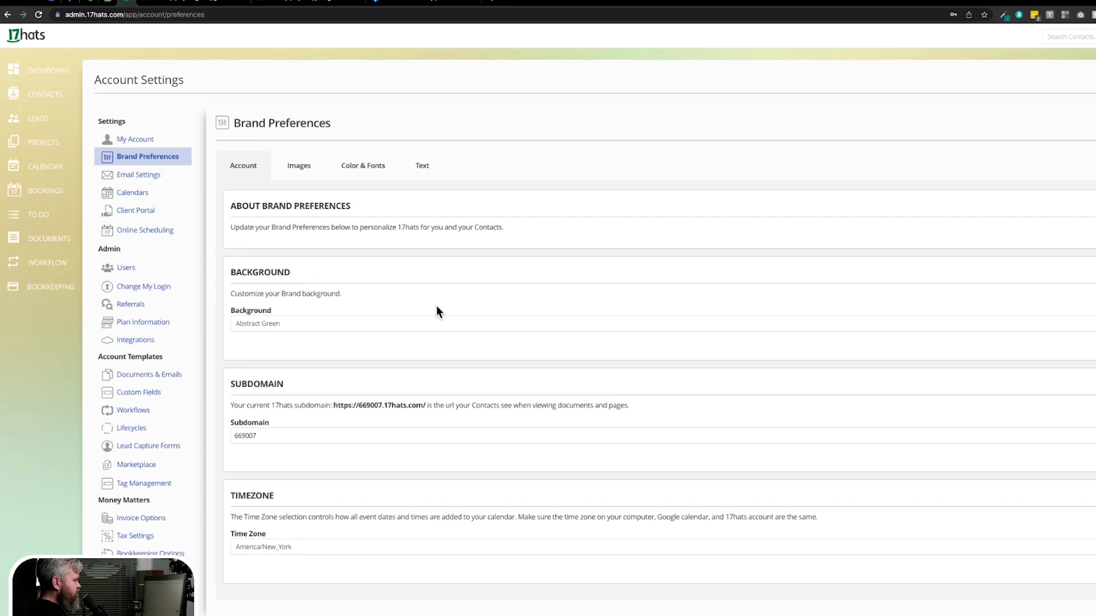
click(289, 329)
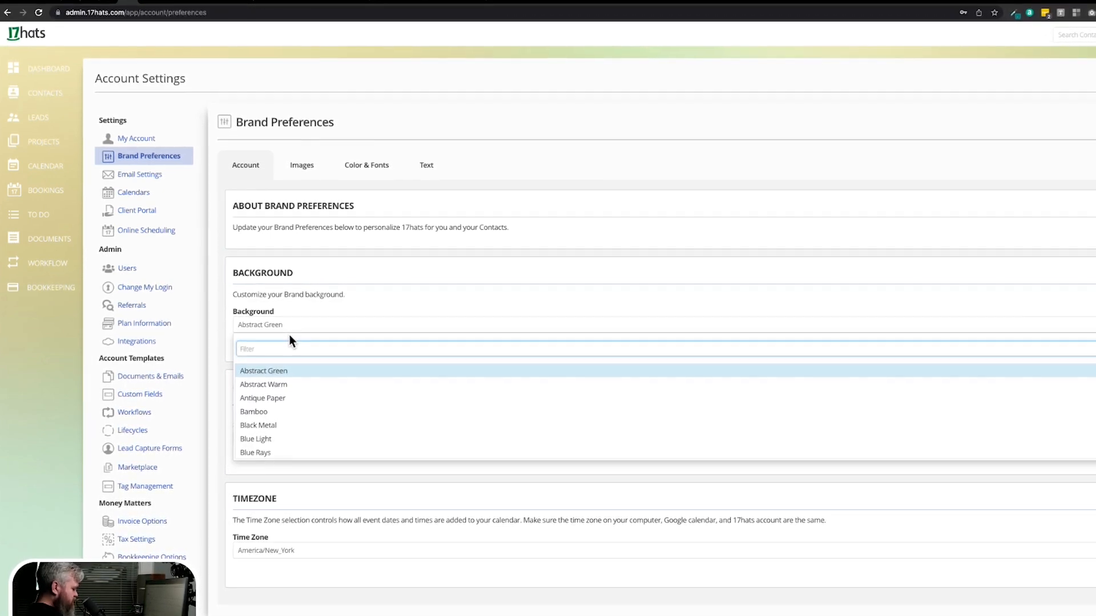
text(green)
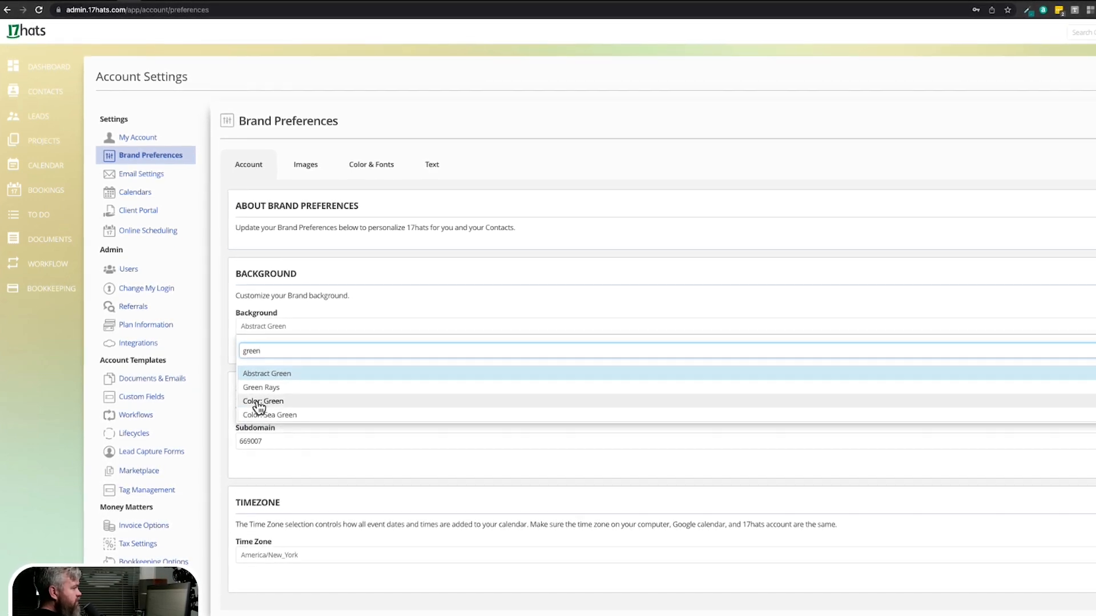
click(258, 402)
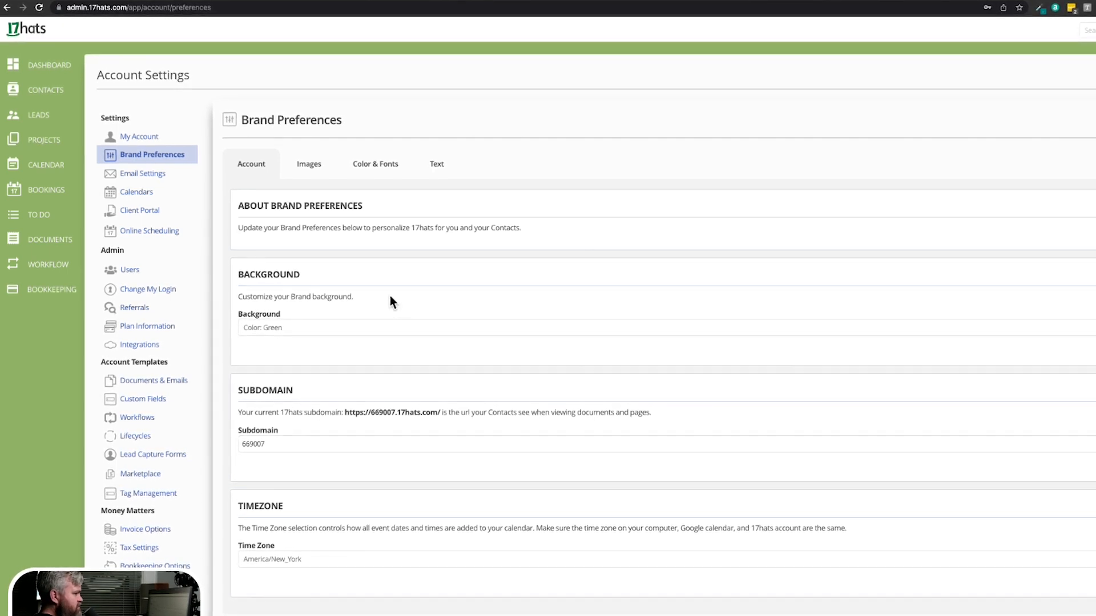
click(442, 328)
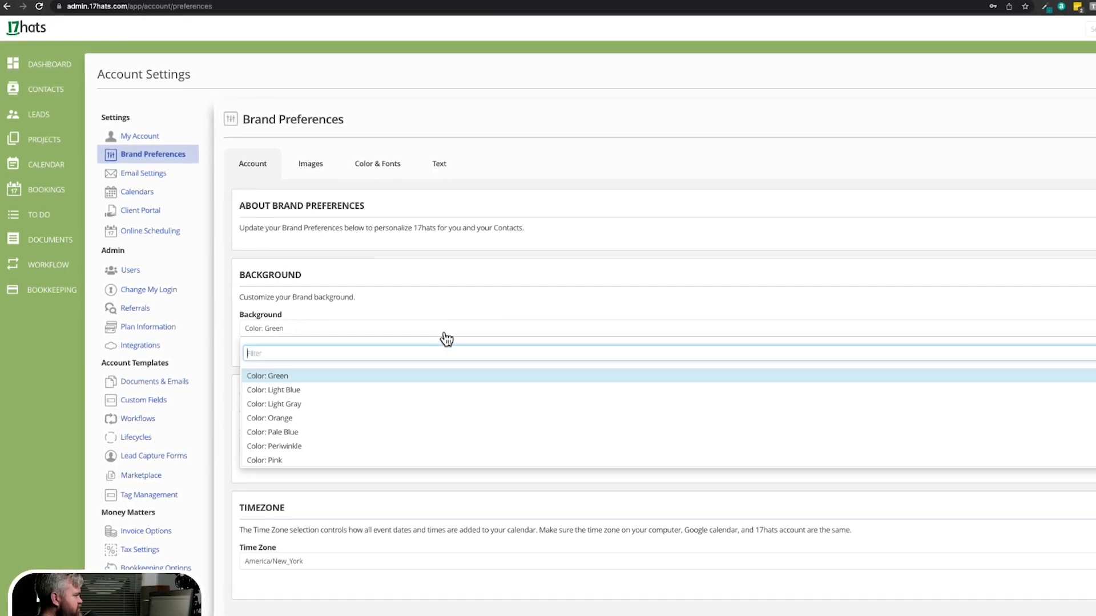
scroll(441, 413, up, 5)
scroll(443, 418, up, 10)
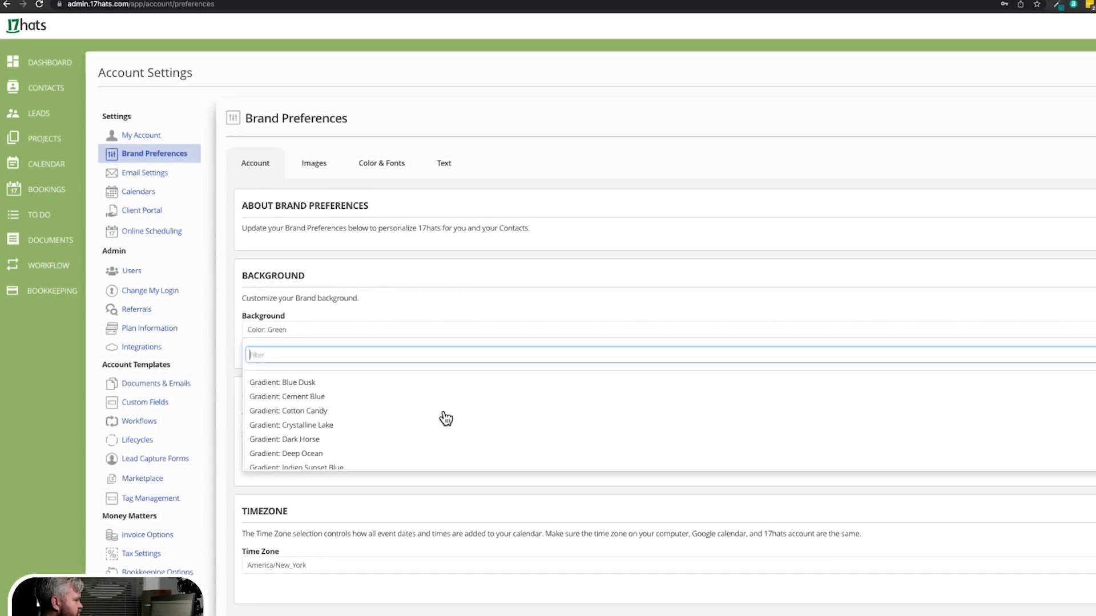
scroll(446, 419, up, 3)
scroll(447, 419, down, 1)
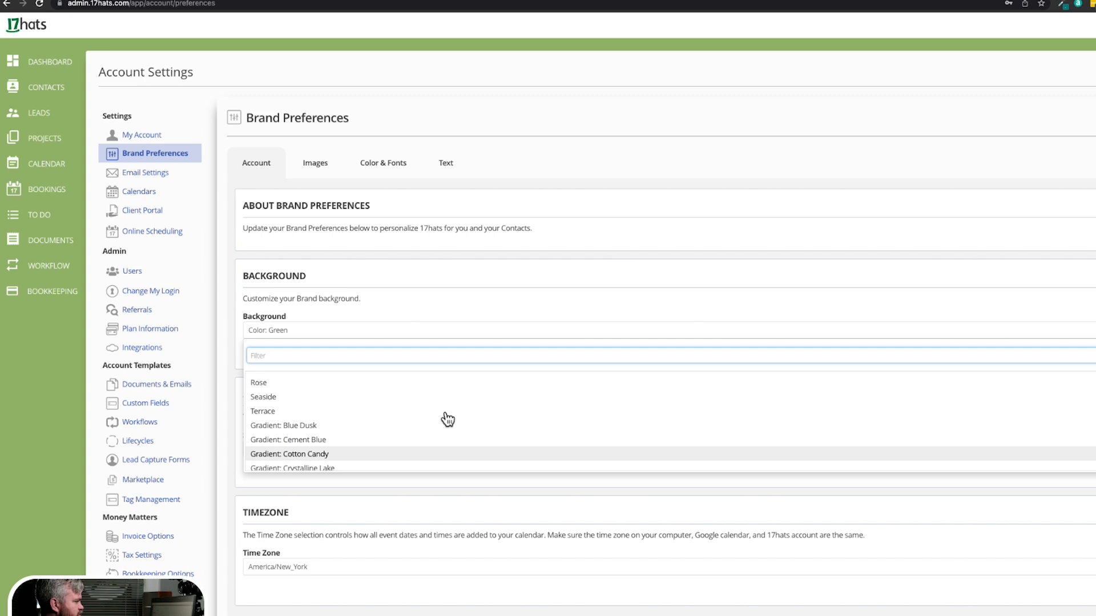
scroll(448, 419, up, 1)
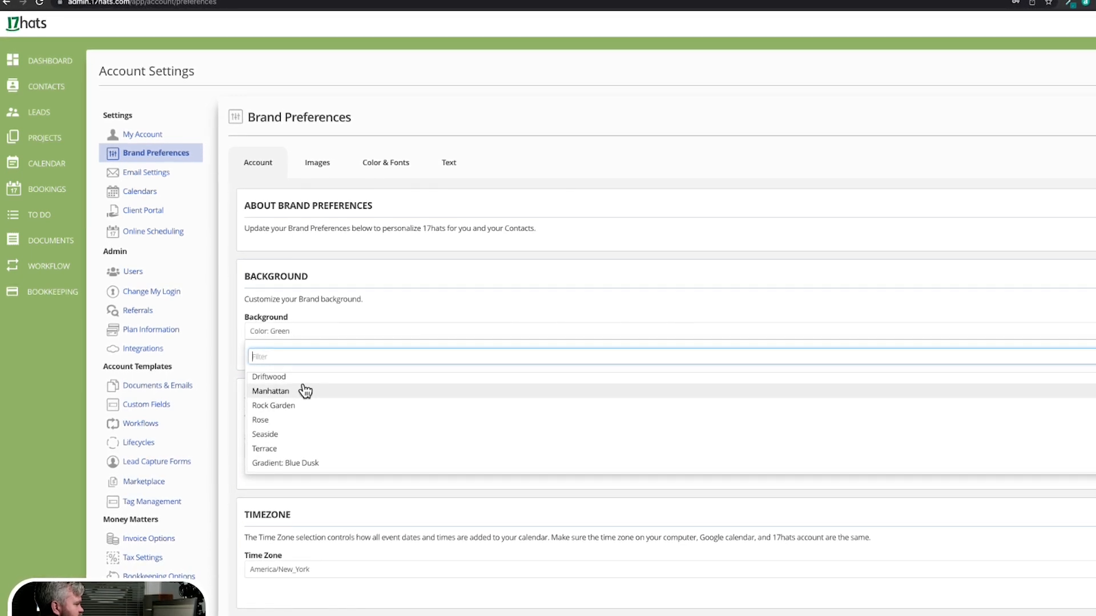
scroll(314, 398, up, 1)
click(299, 384)
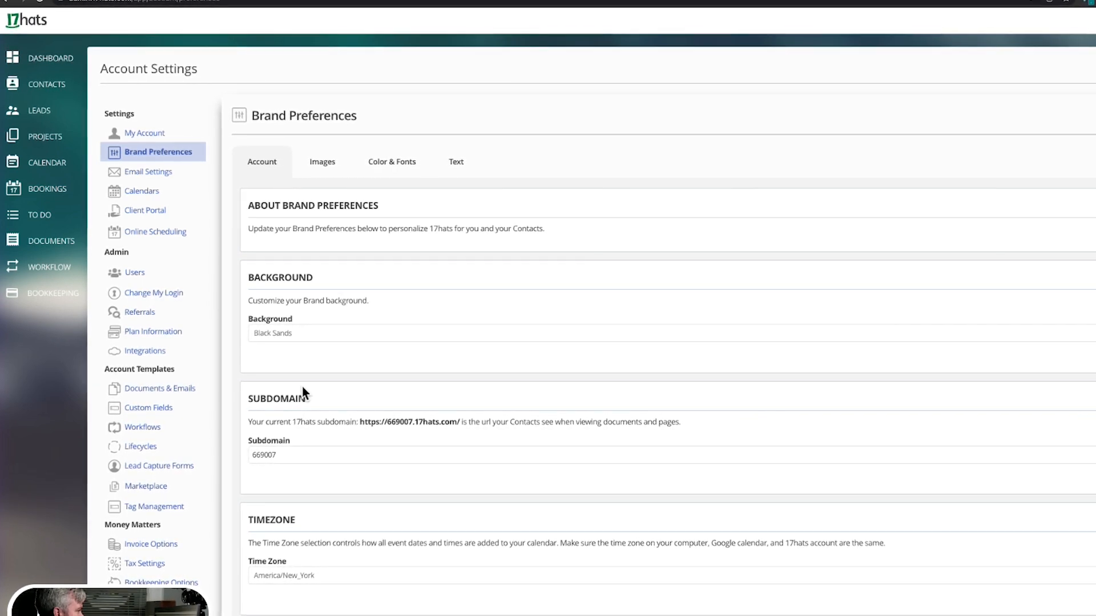
click(303, 339)
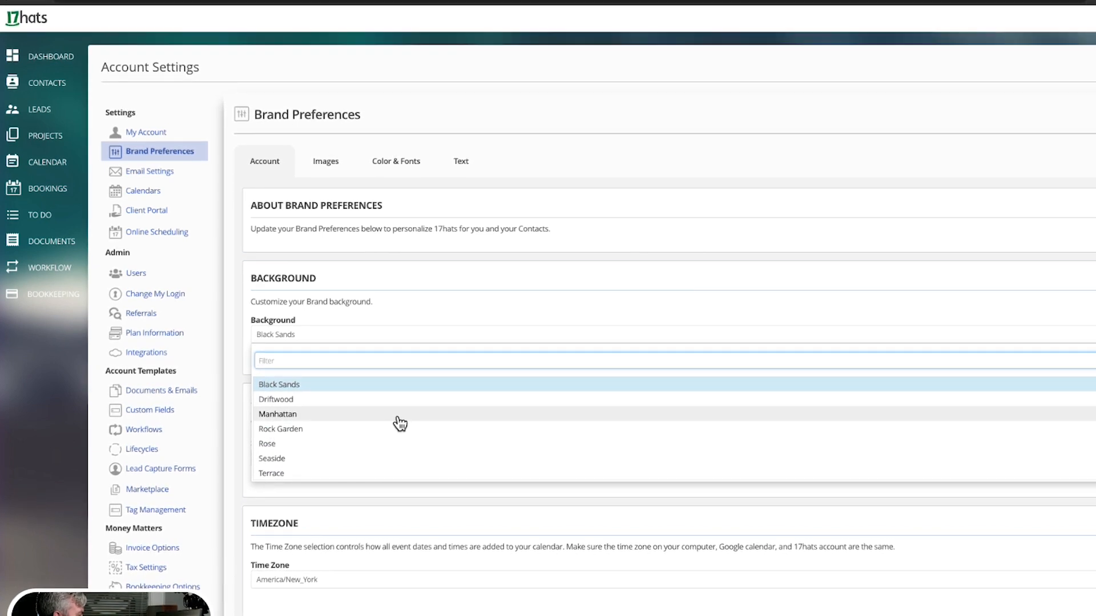
scroll(400, 423, down, 5)
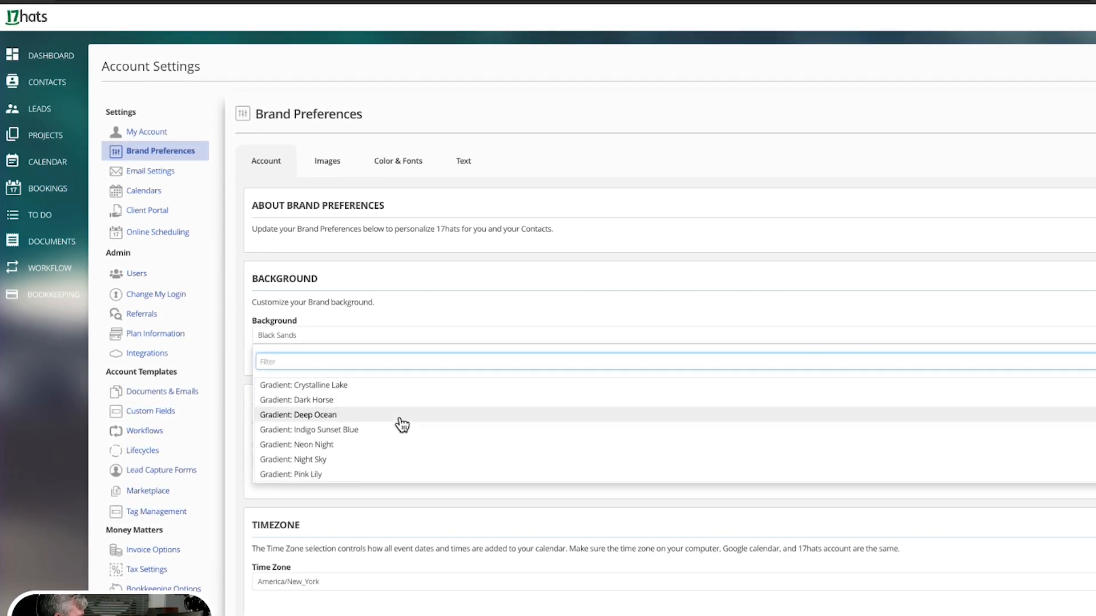
scroll(402, 426, down, 6)
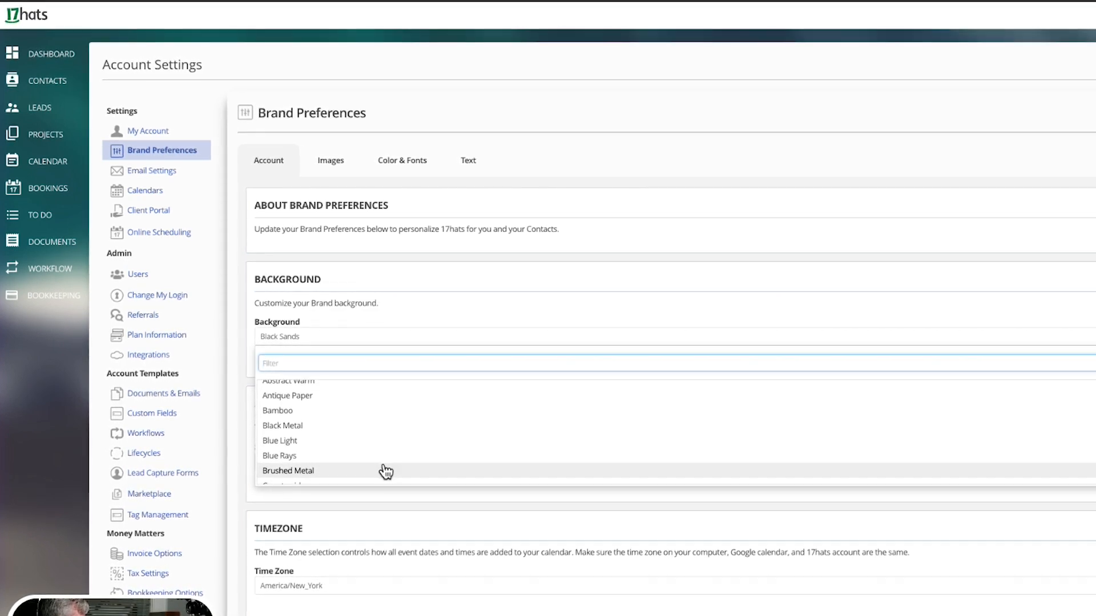
scroll(386, 471, down, 6)
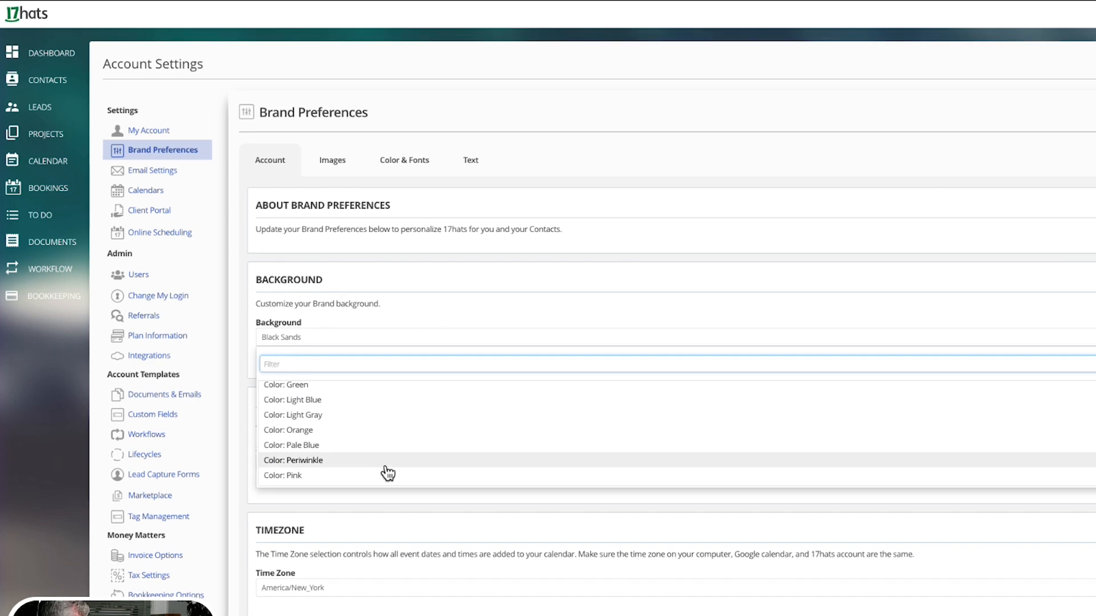
click(308, 386)
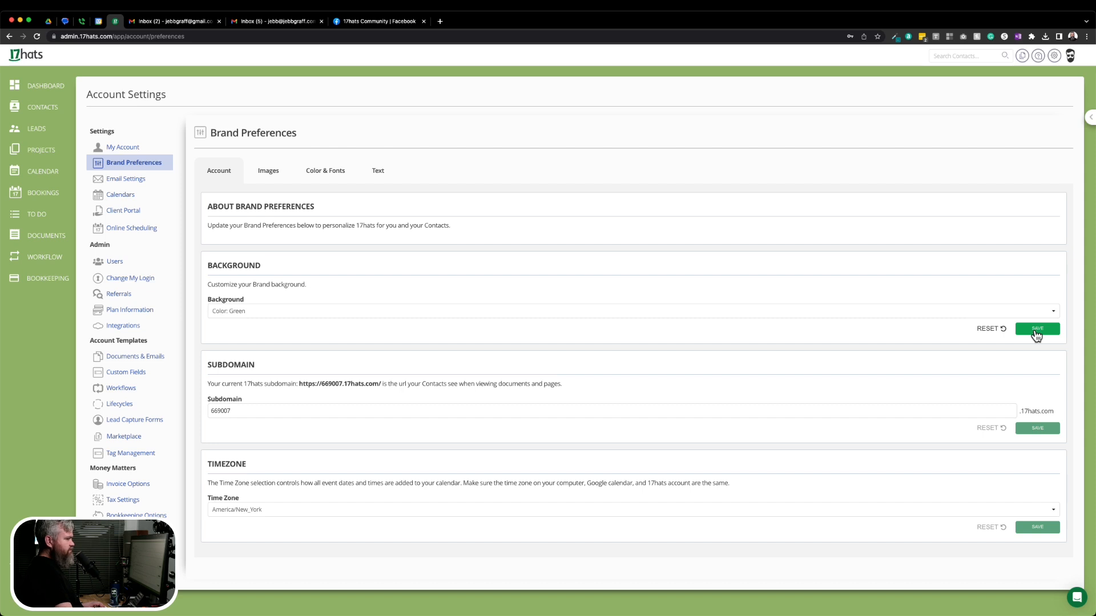
Save the Color: Green background and go back to the Dashboard.
click(1037, 331)
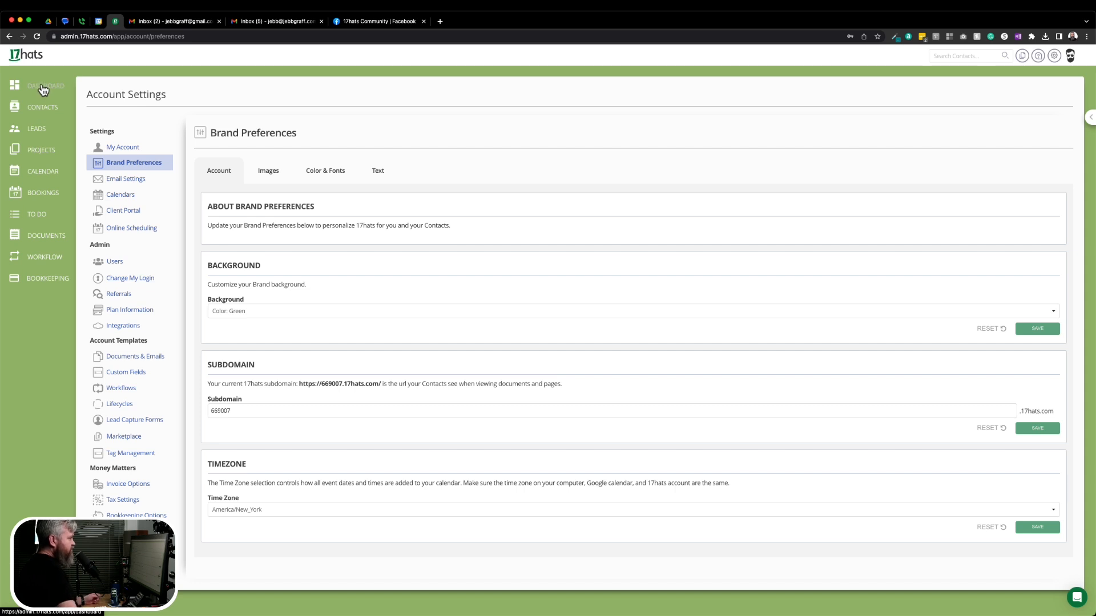
click(35, 91)
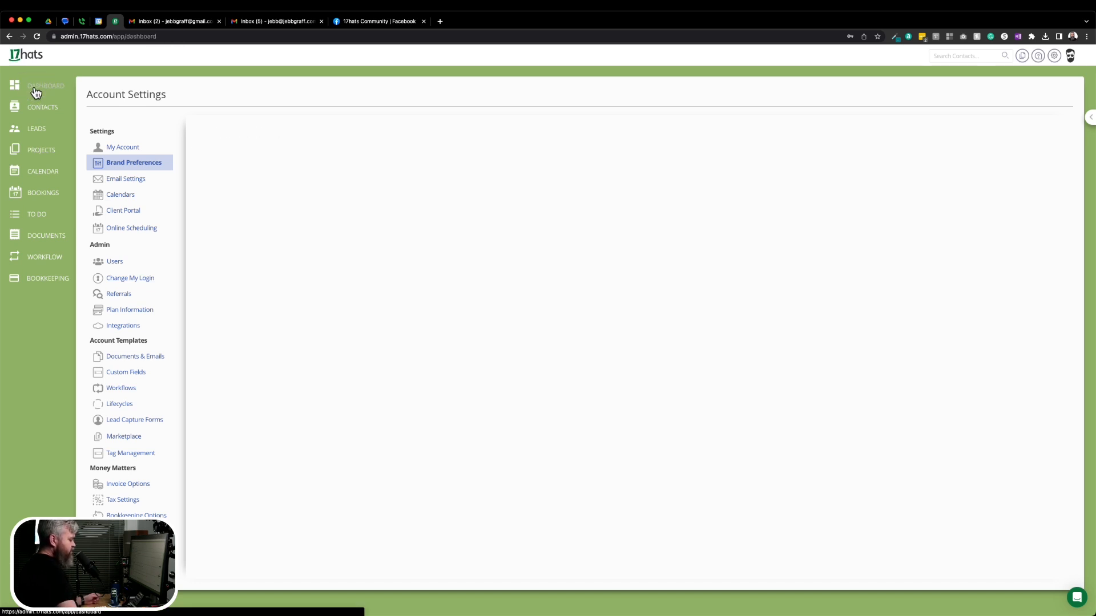
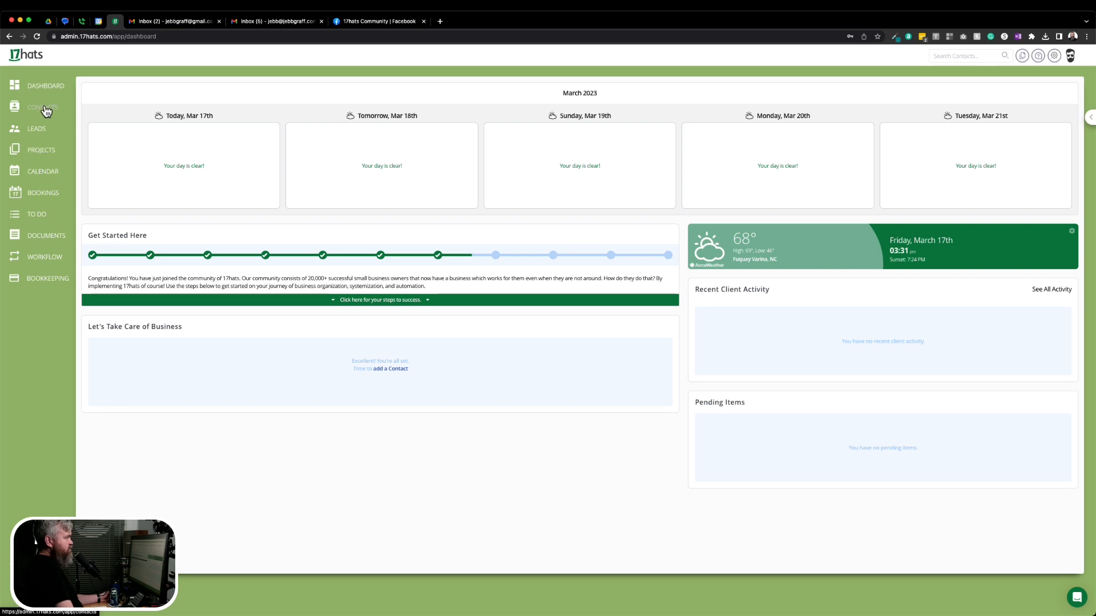
Open the empty Contacts page and show the Add Contact form options.
click(46, 111)
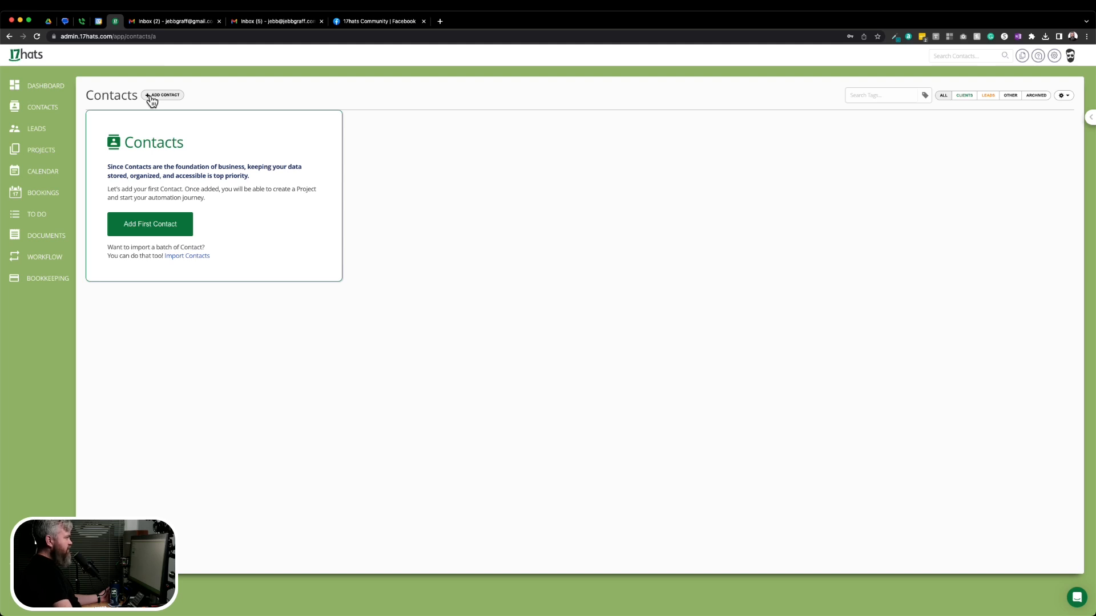
click(152, 97)
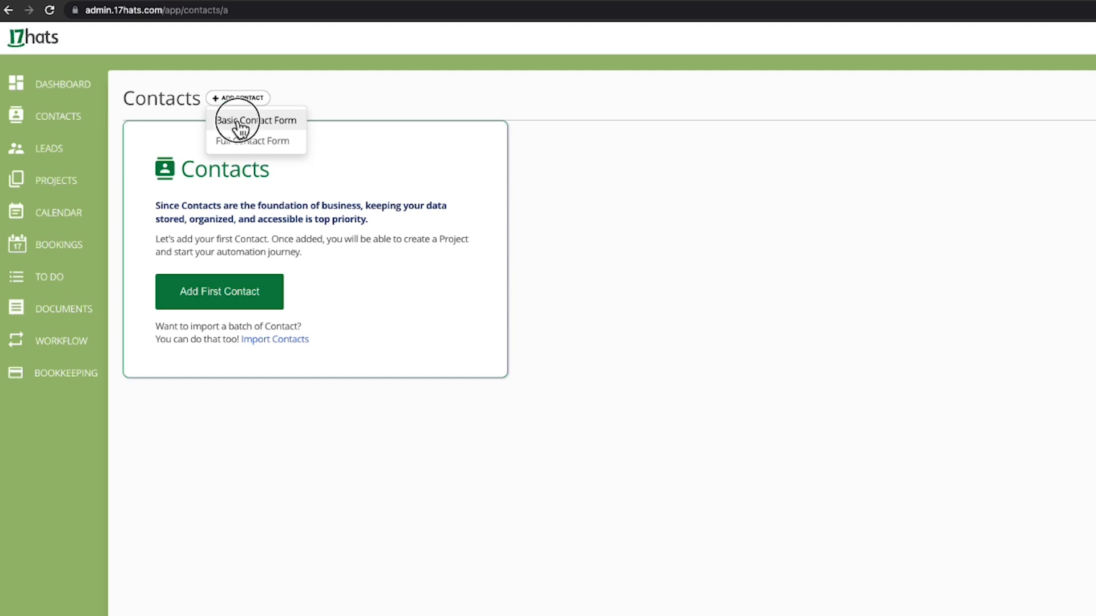
Start a Basic Contact Form with the contact's full name and company Burger Time.
click(241, 121)
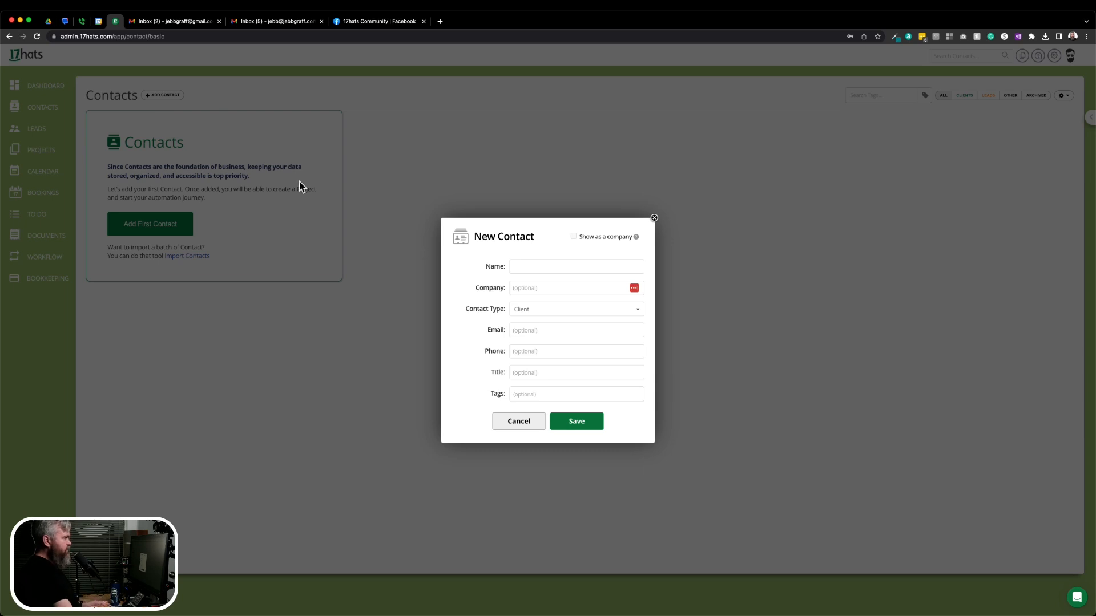
click(543, 266)
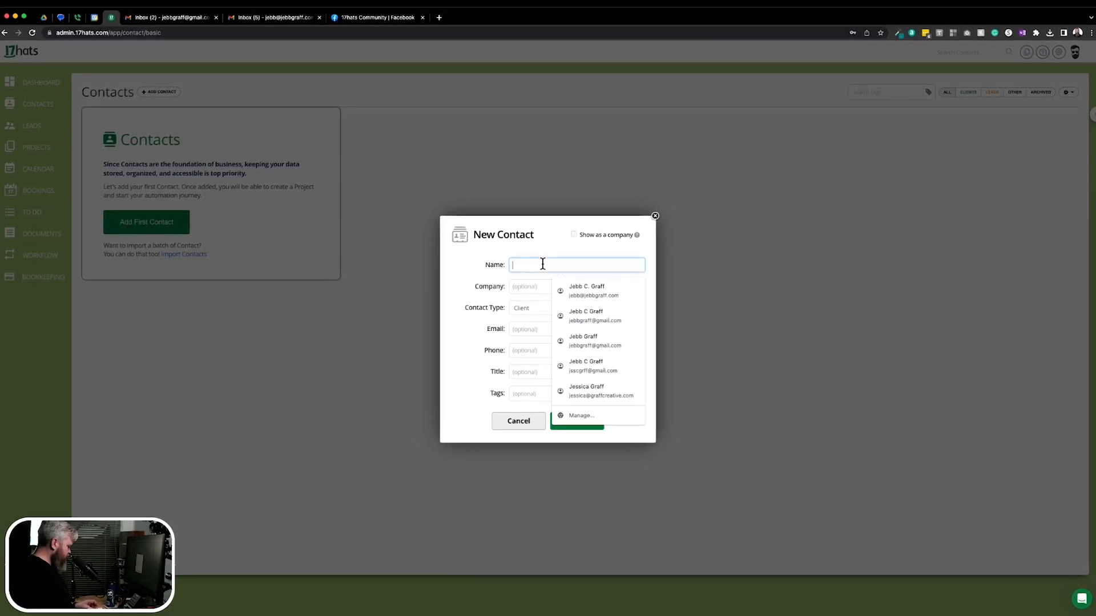
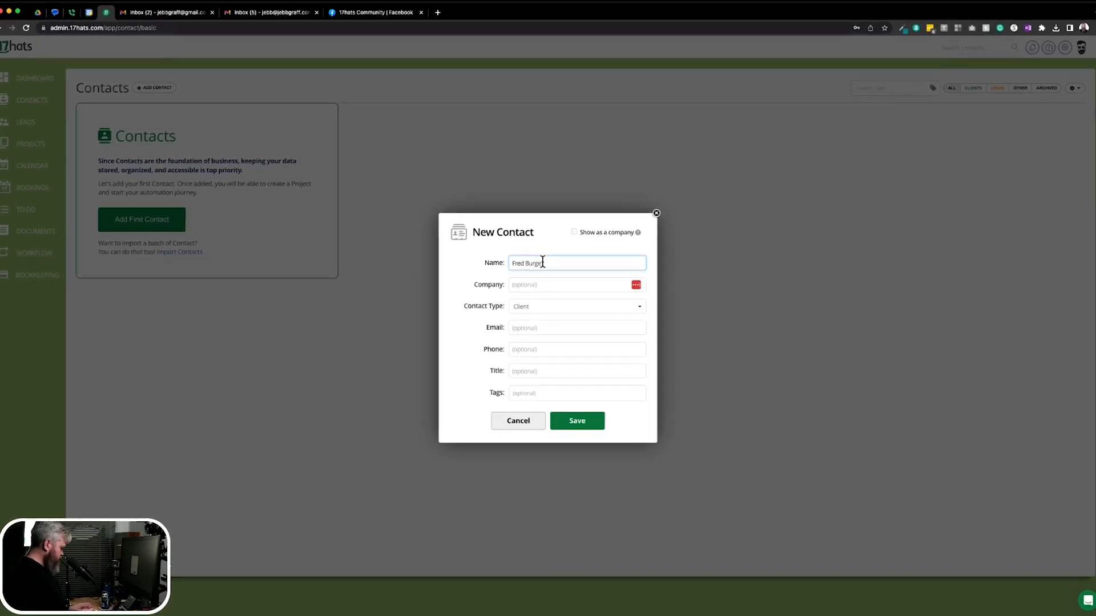
key(Tab)
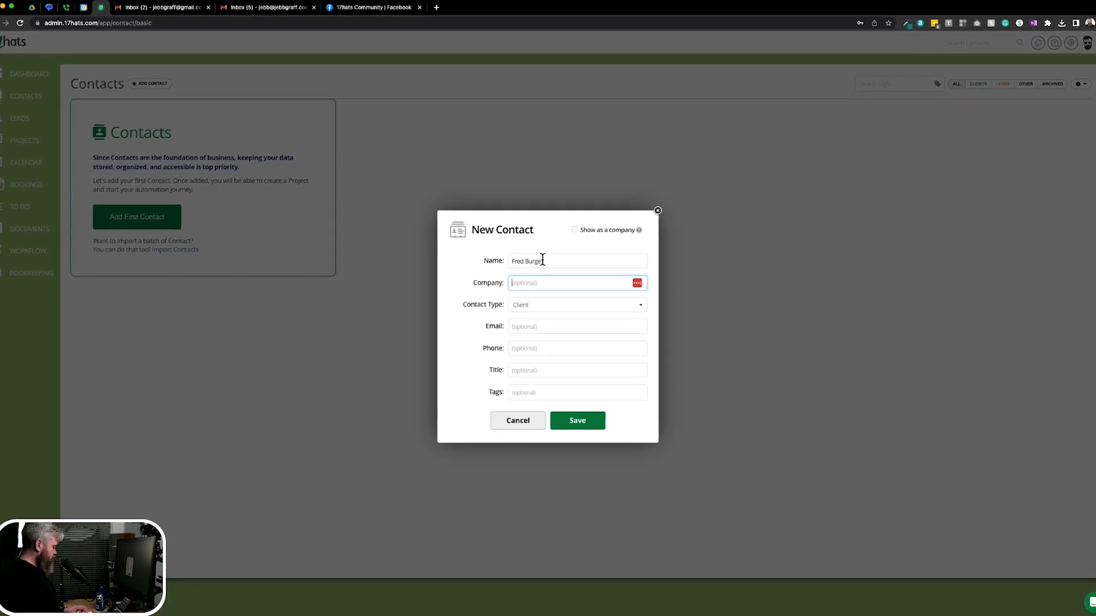
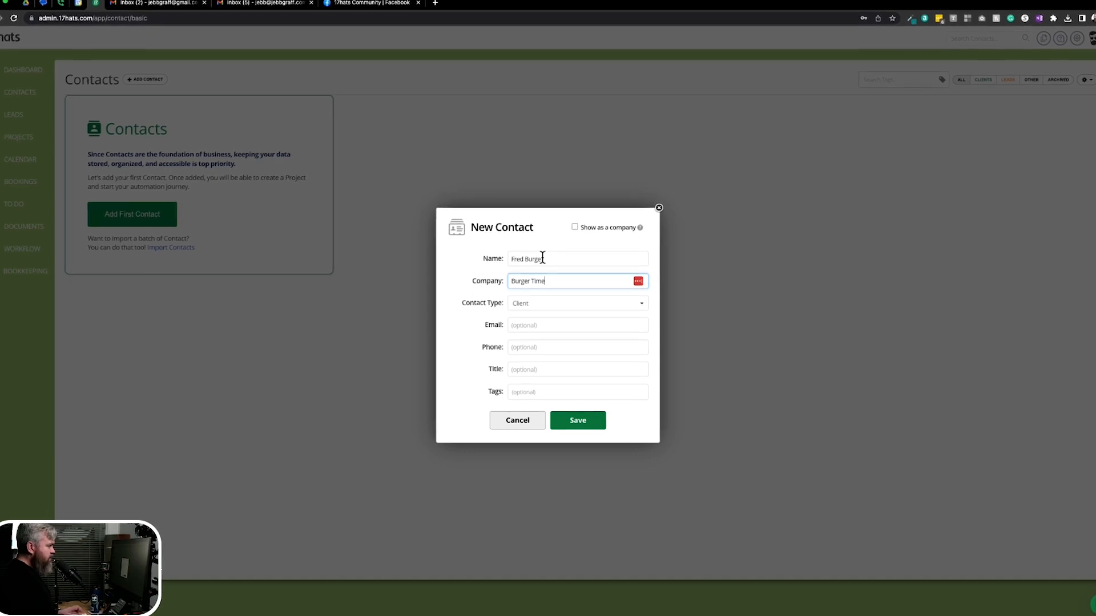
key(Tab)
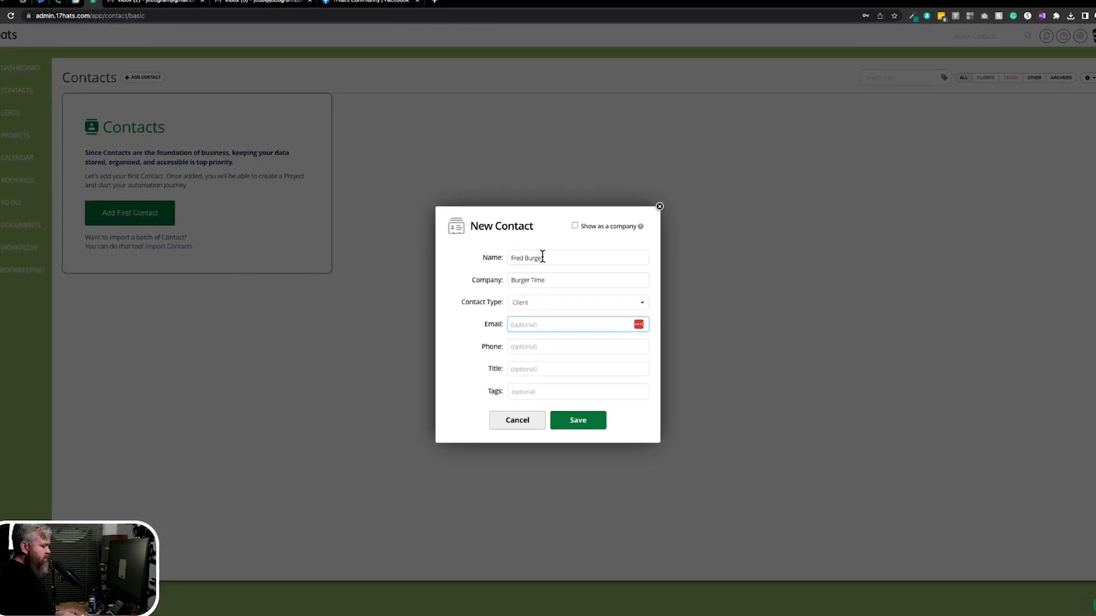
Set contact type to Hot Lead, enter the contact's email and phone, and title Owner.
click(536, 303)
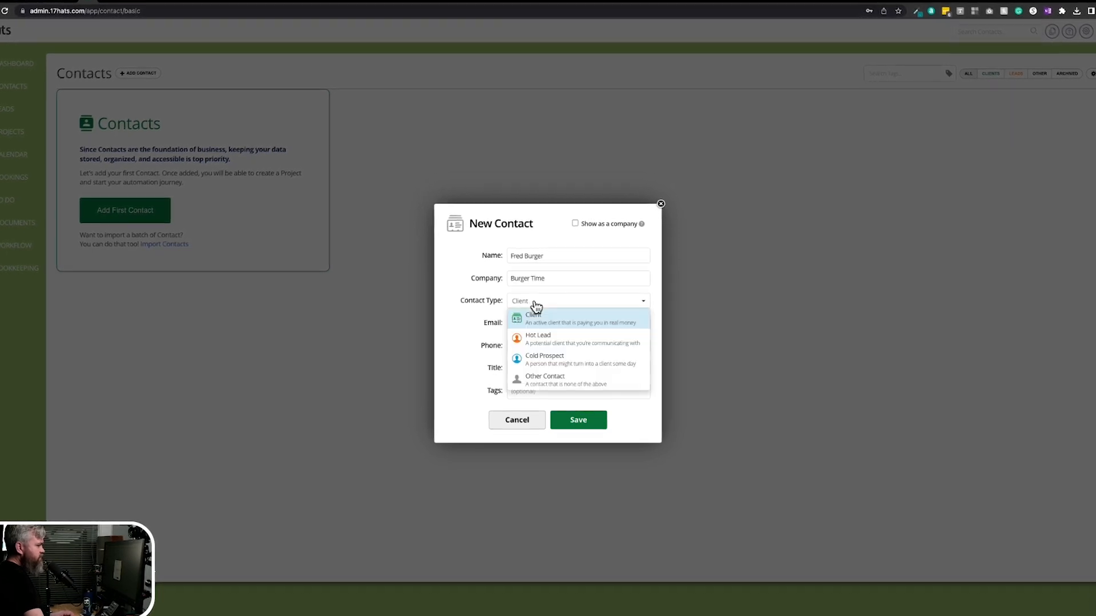
click(534, 341)
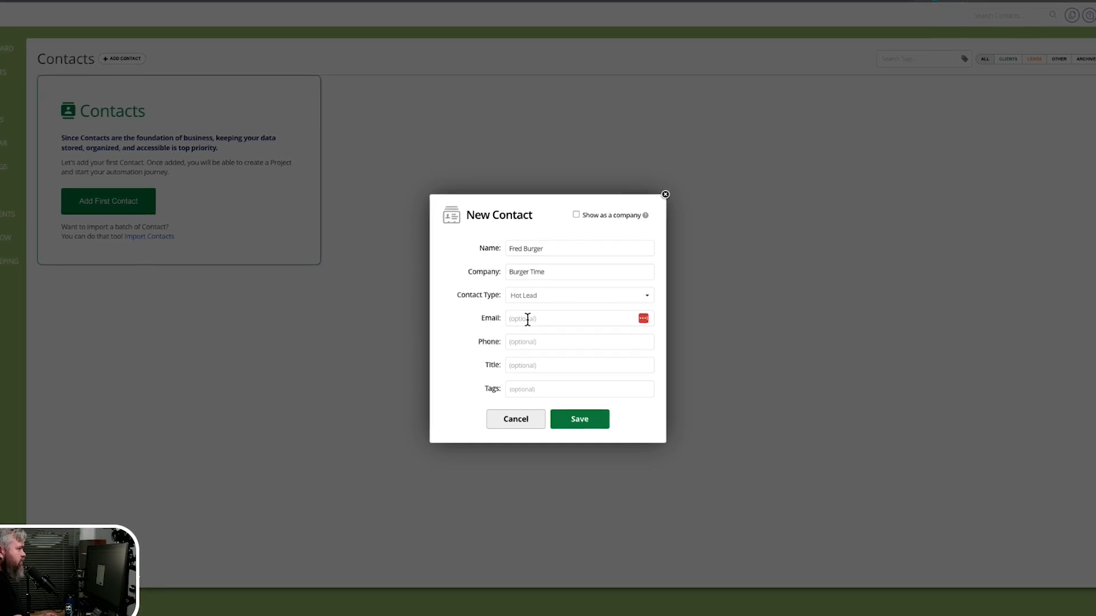
click(527, 319)
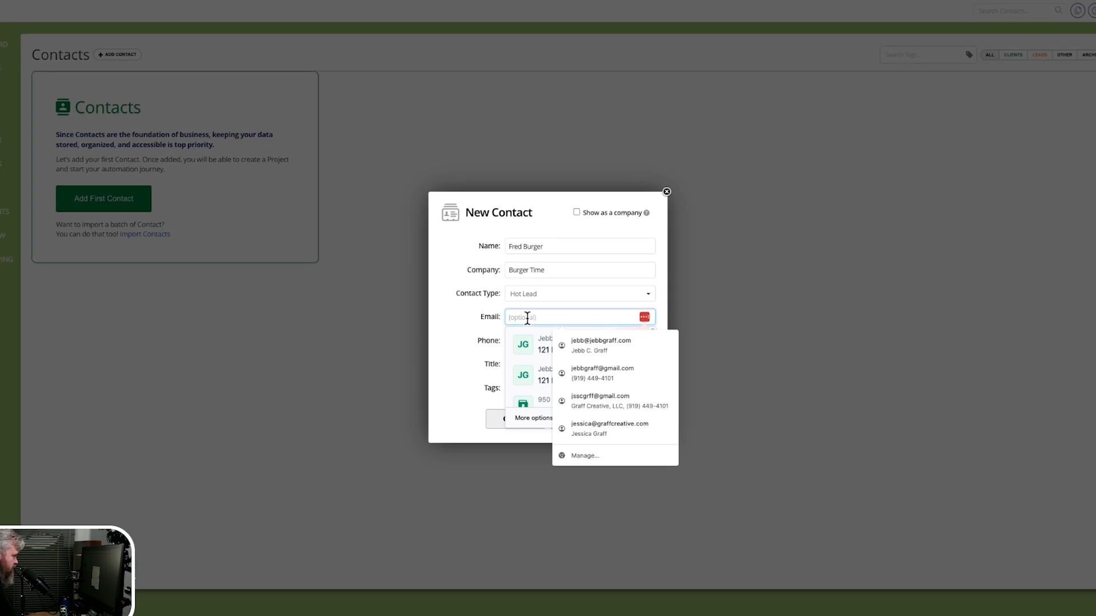
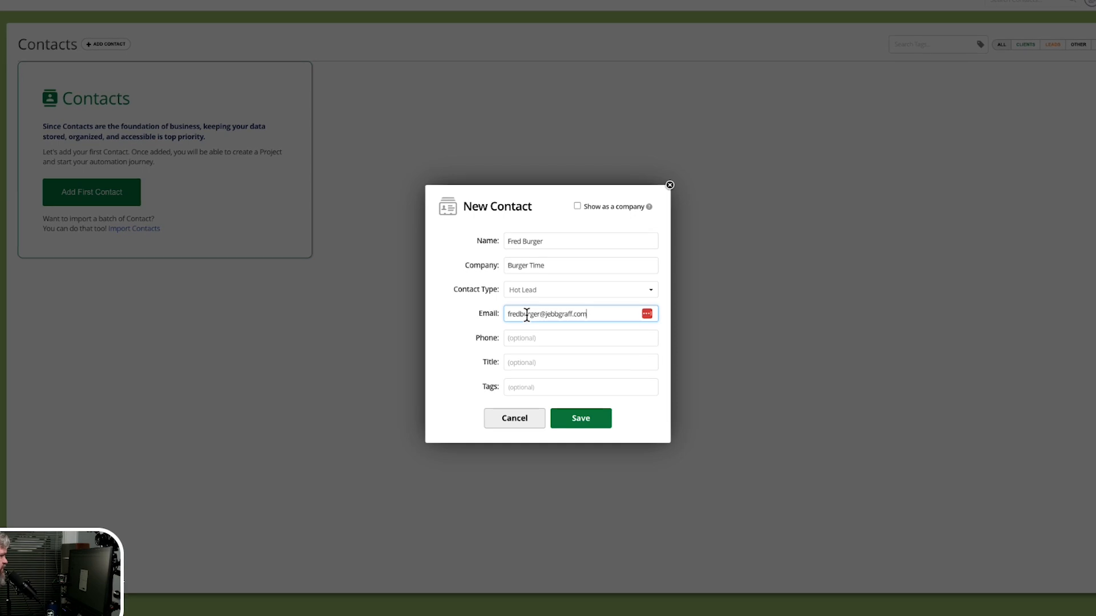
key(Tab)
text((555) 5)
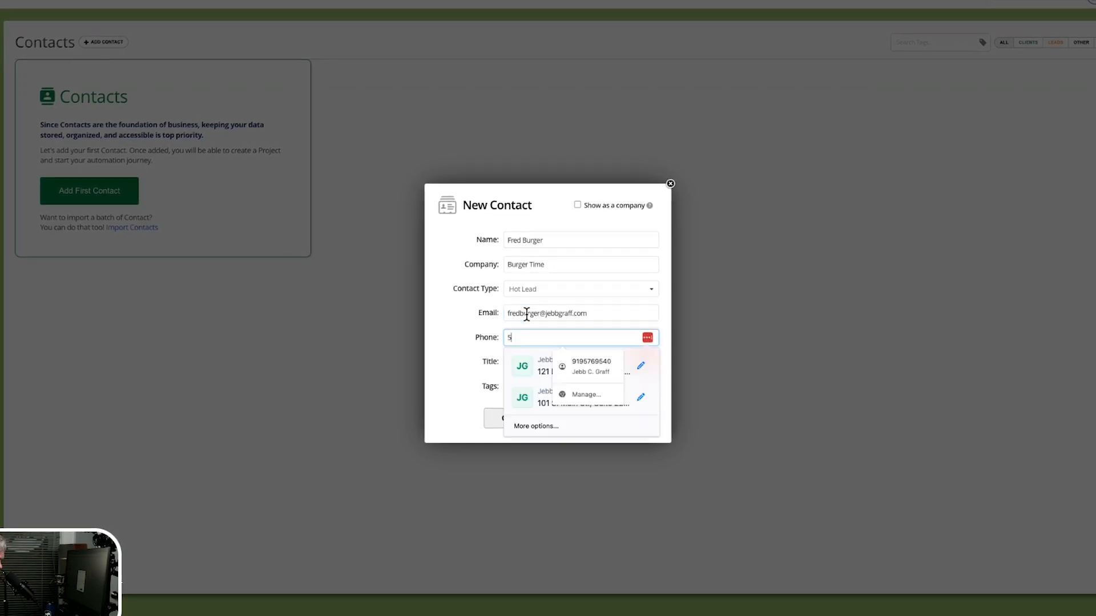
text(55)
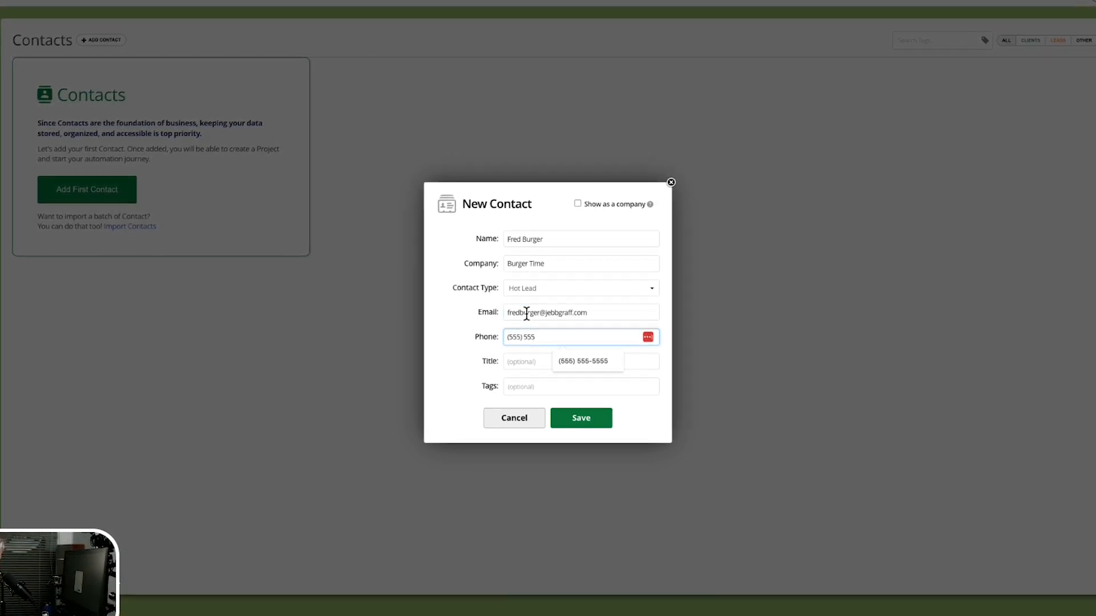
text(-555)
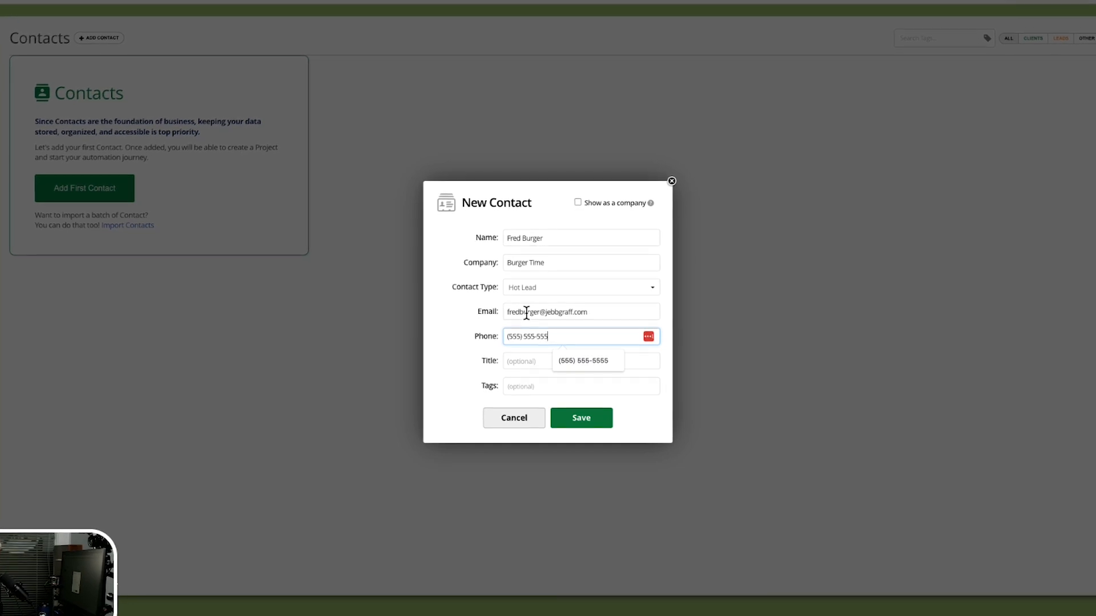
text(5)
key(Tab)
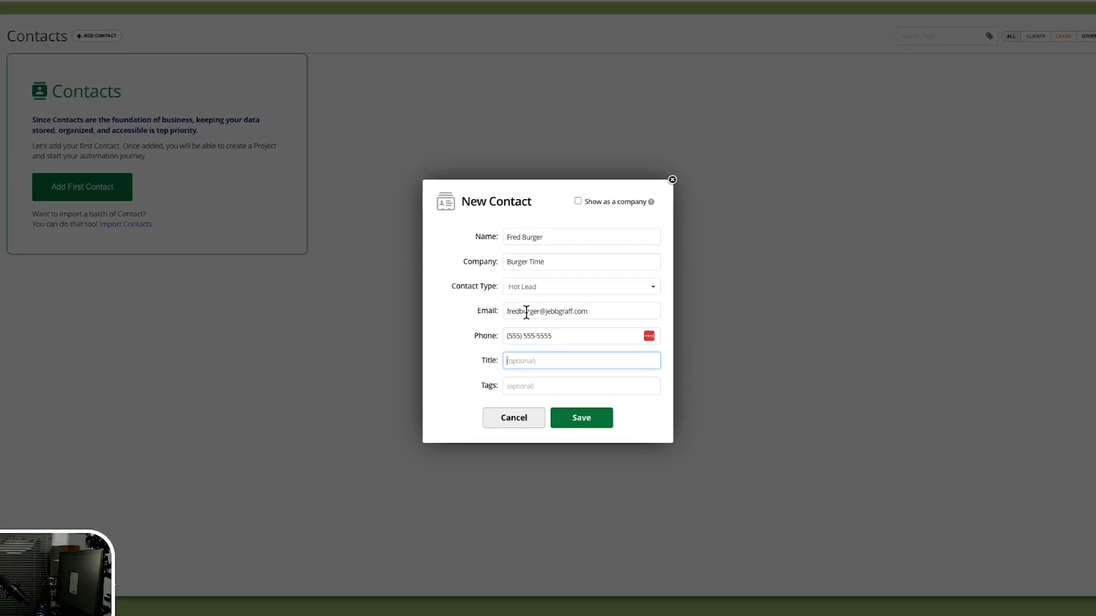
text(Owner)
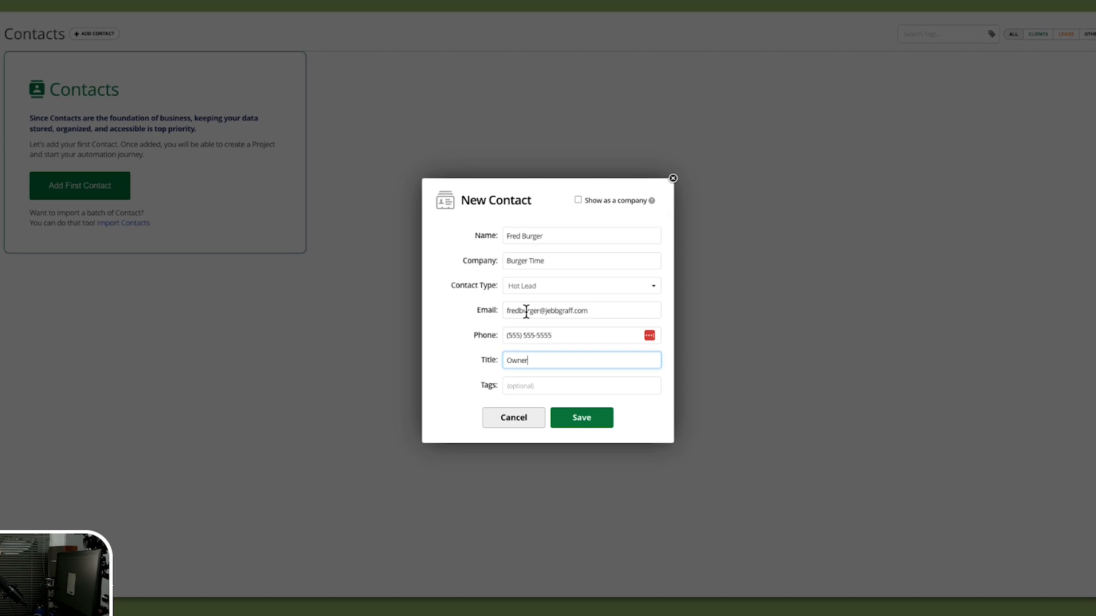
key(Tab)
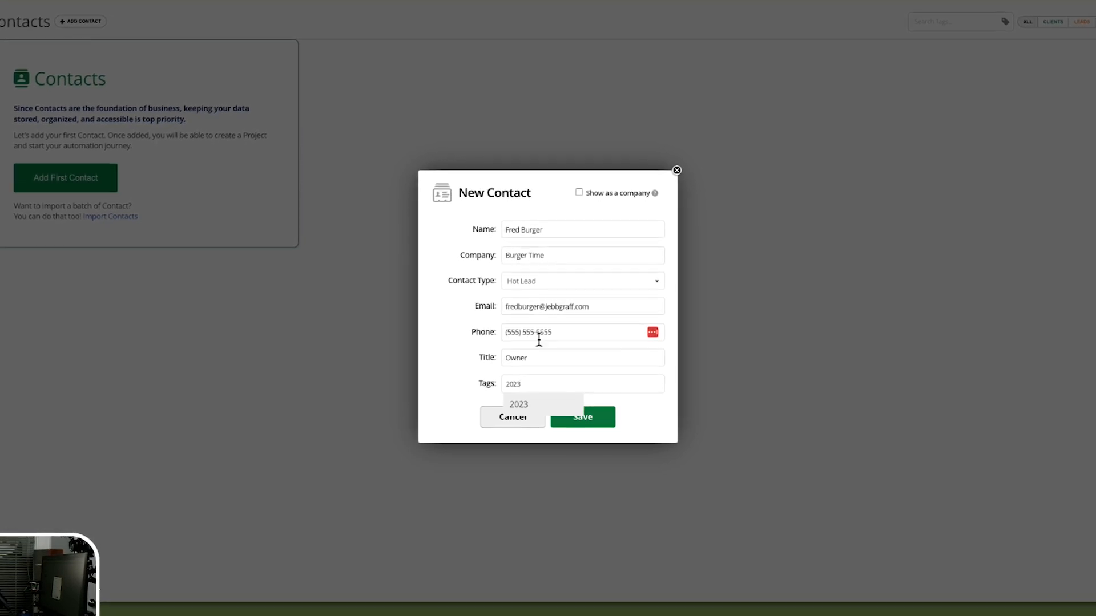
Add the tags 2023, Podcasting and Brand Refresh to the contact.
click(519, 405)
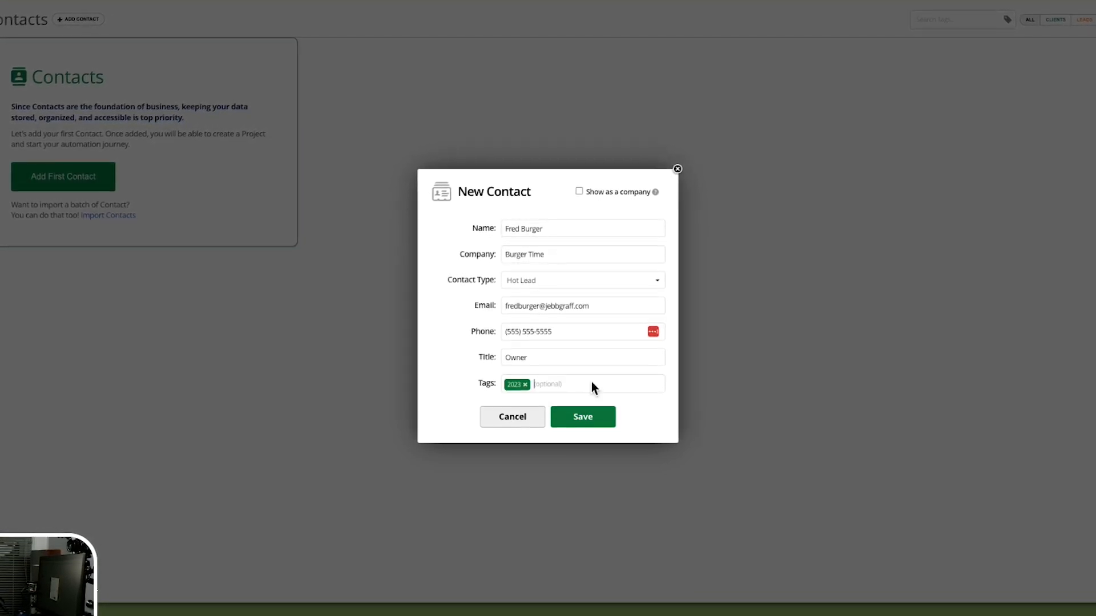
mouse_move(600, 378)
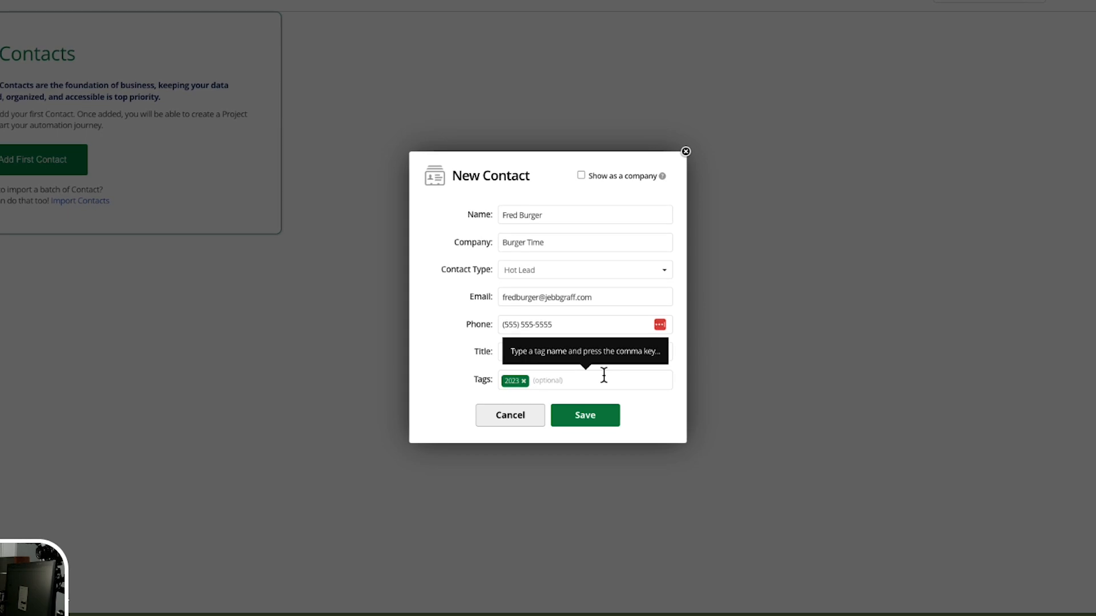
text(Podcas)
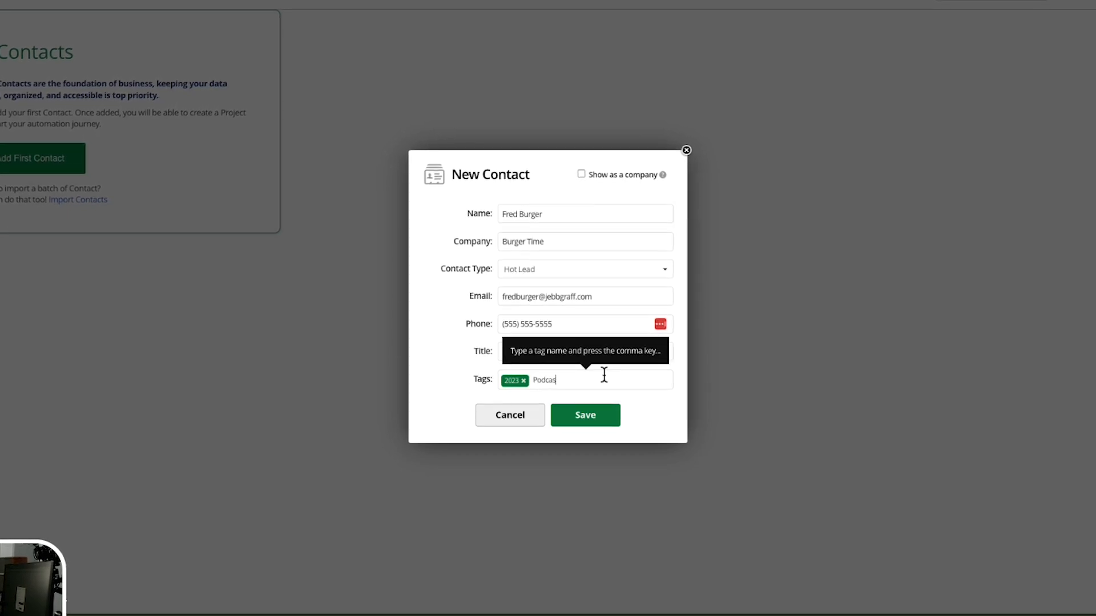
text(ting)
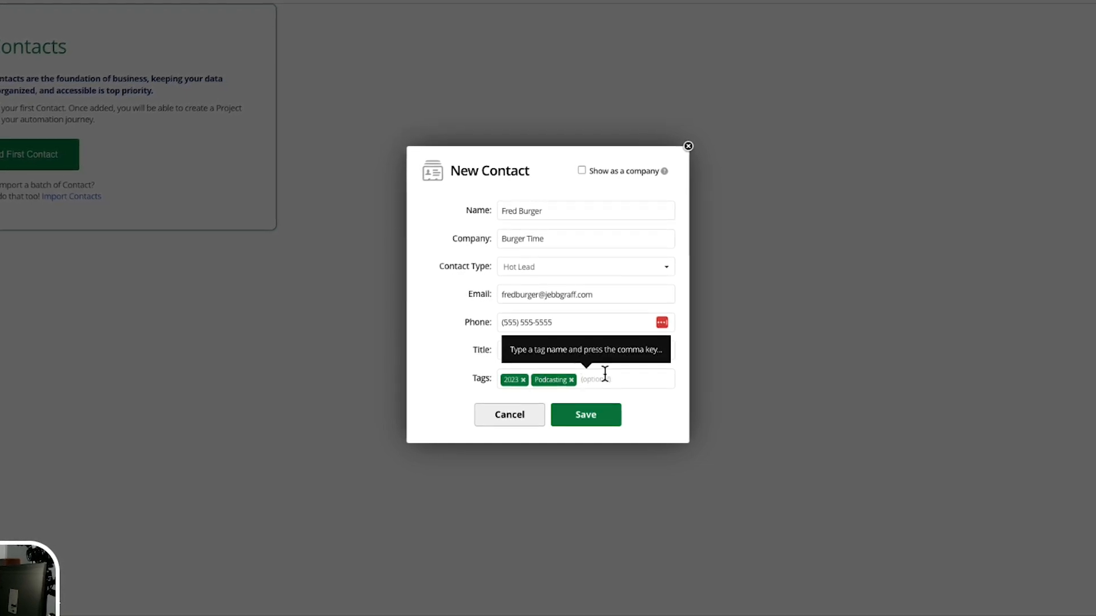
text(rand Ref)
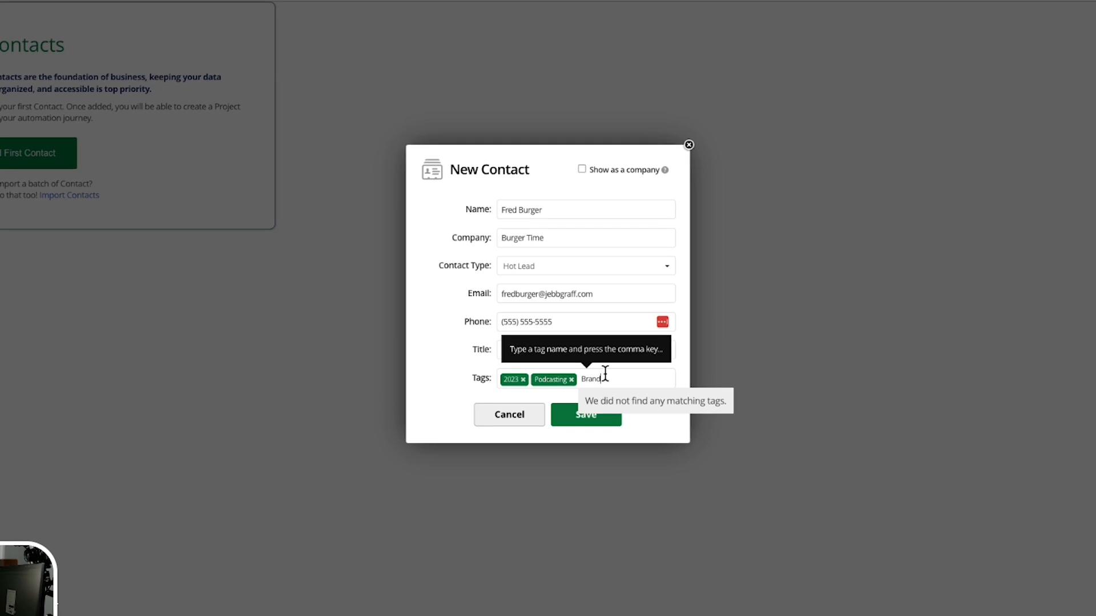
text(resh,)
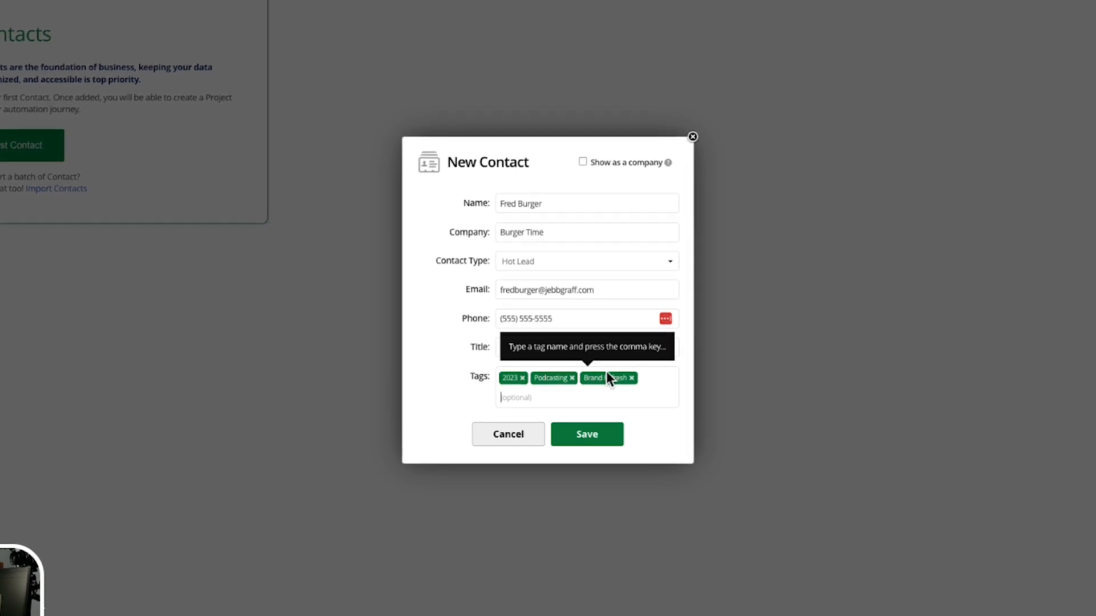
Replace the On-Screen Presence tag with an On-Screen Look tag.
text(On-Screen Pre)
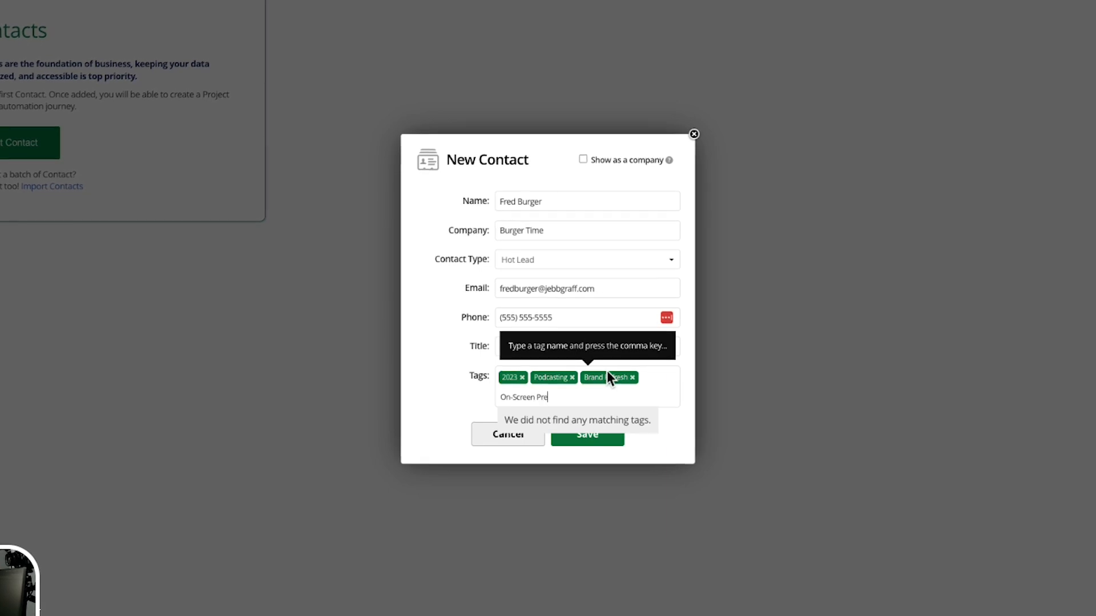
text(sence)
key(BackSpace)
key(BackSpace)
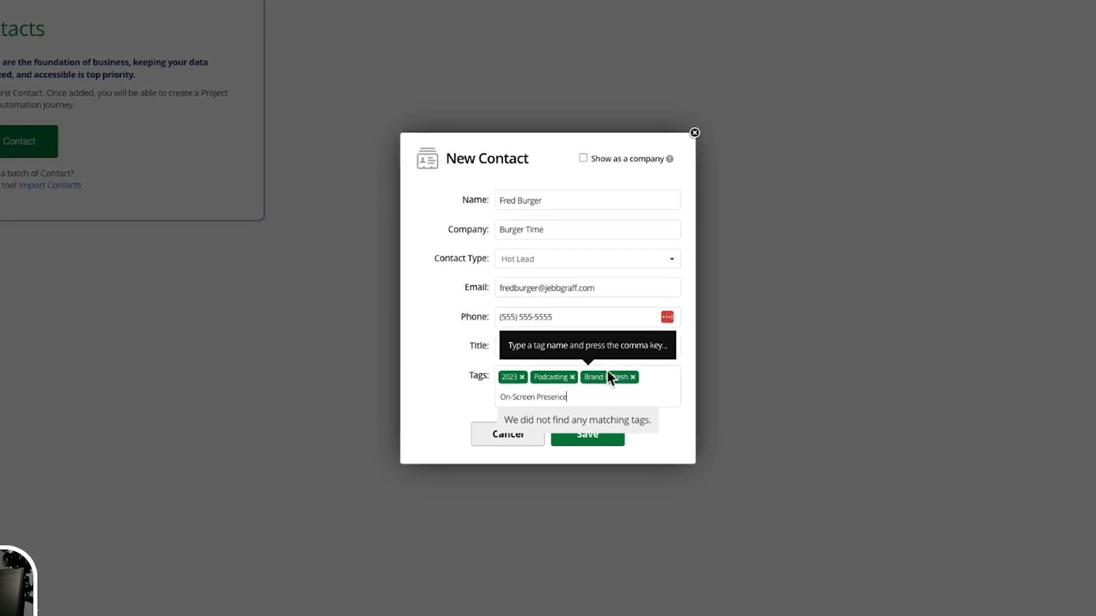
text(se)
key(BackSpace)
key(BackSpace)
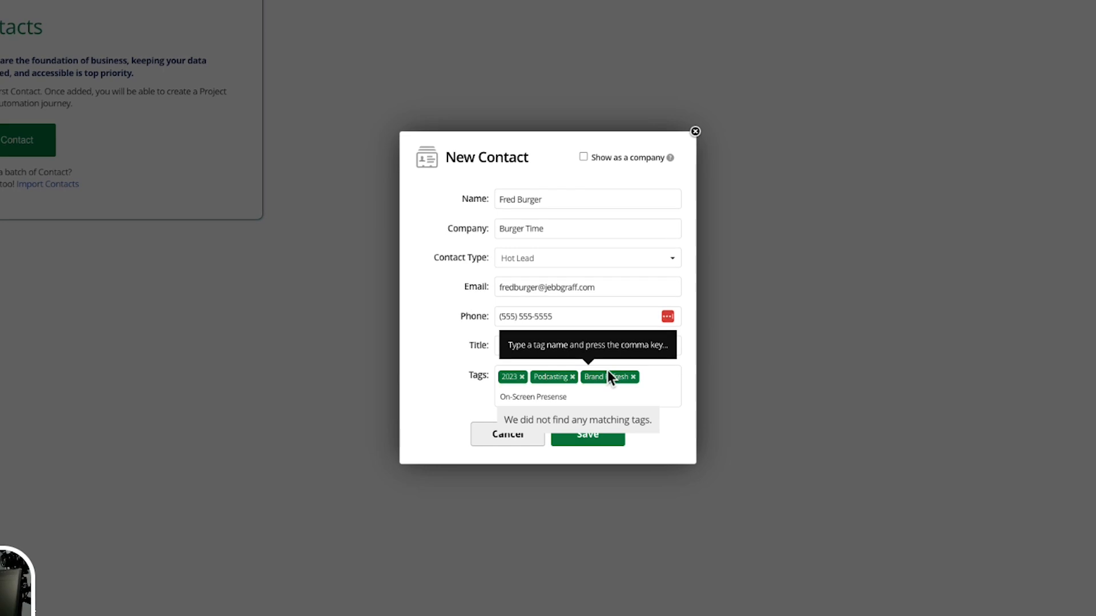
text(c)
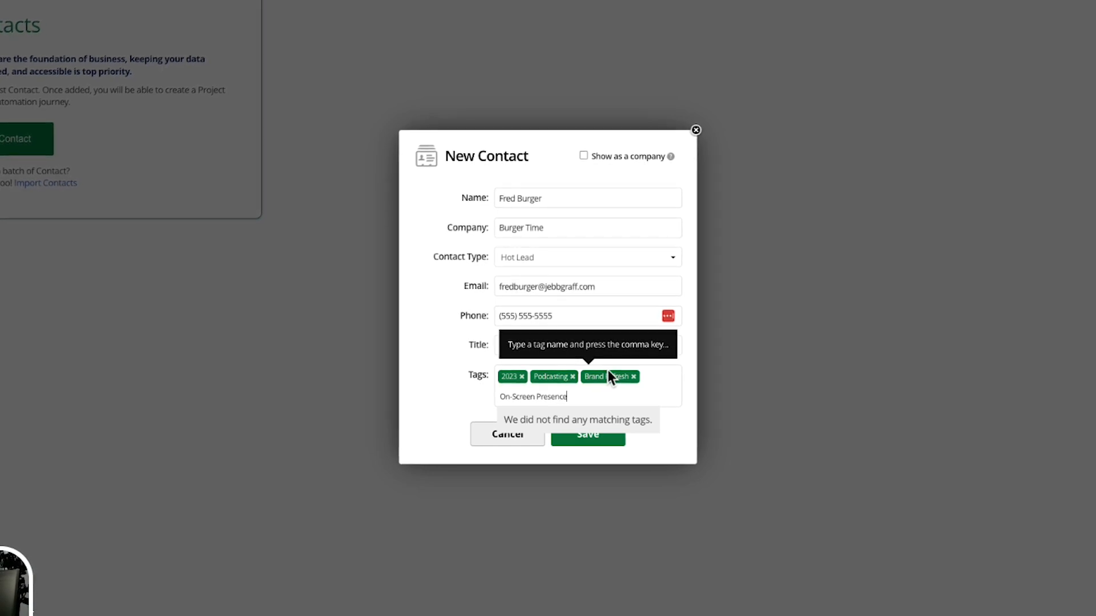
text(e)
key(comma)
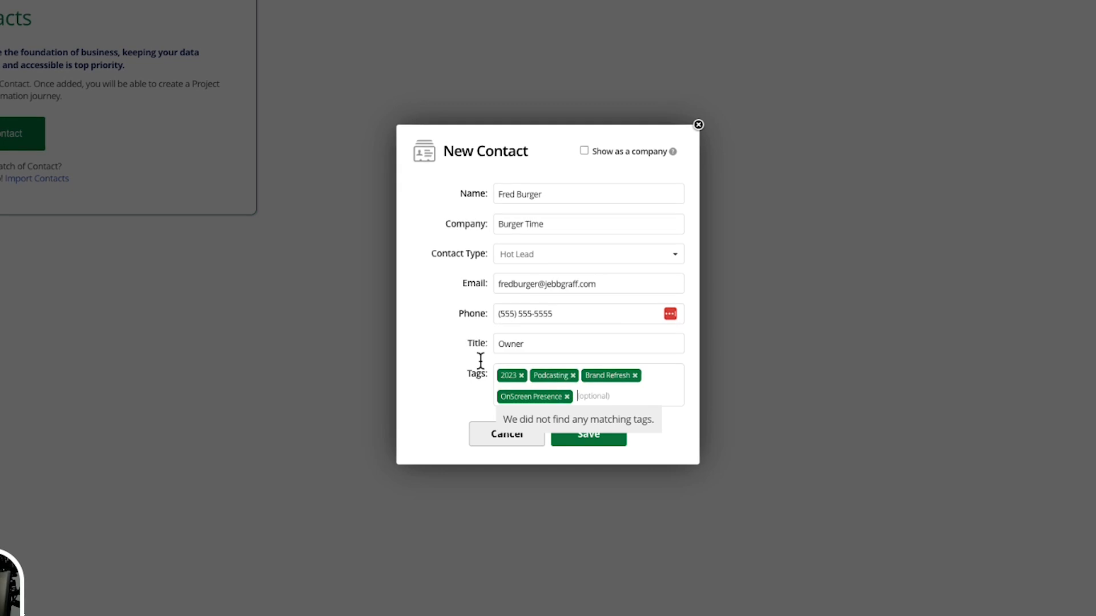
click(567, 396)
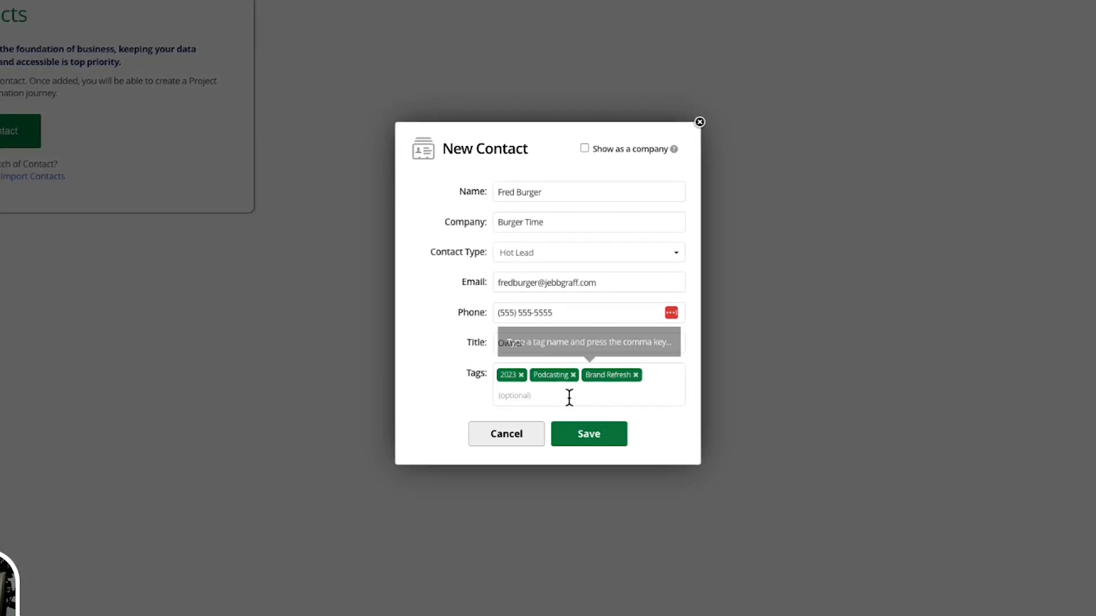
text(on-Sc)
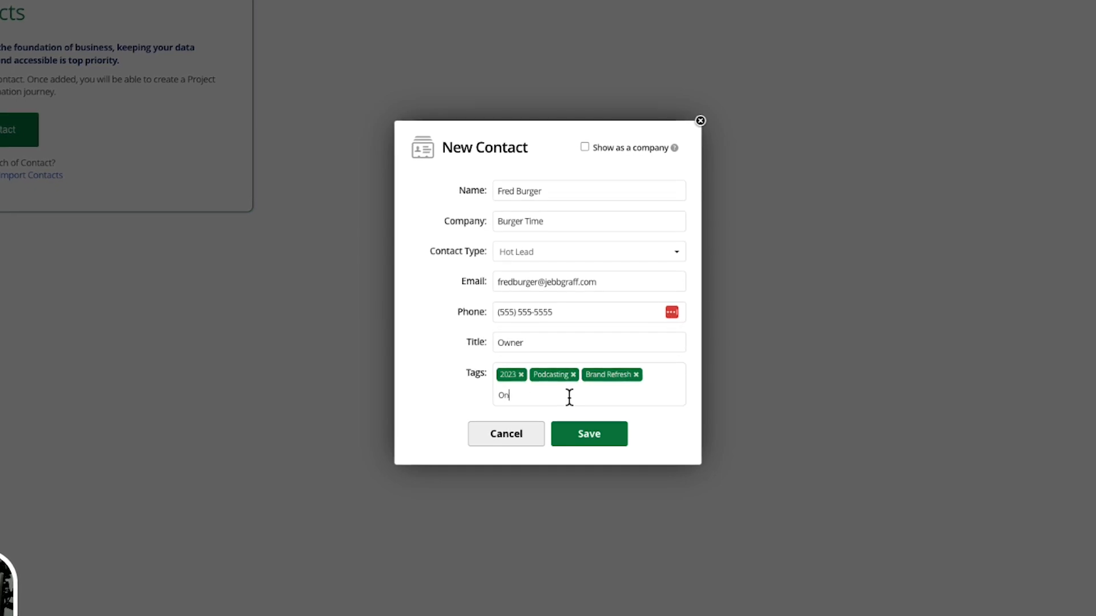
text(reen)
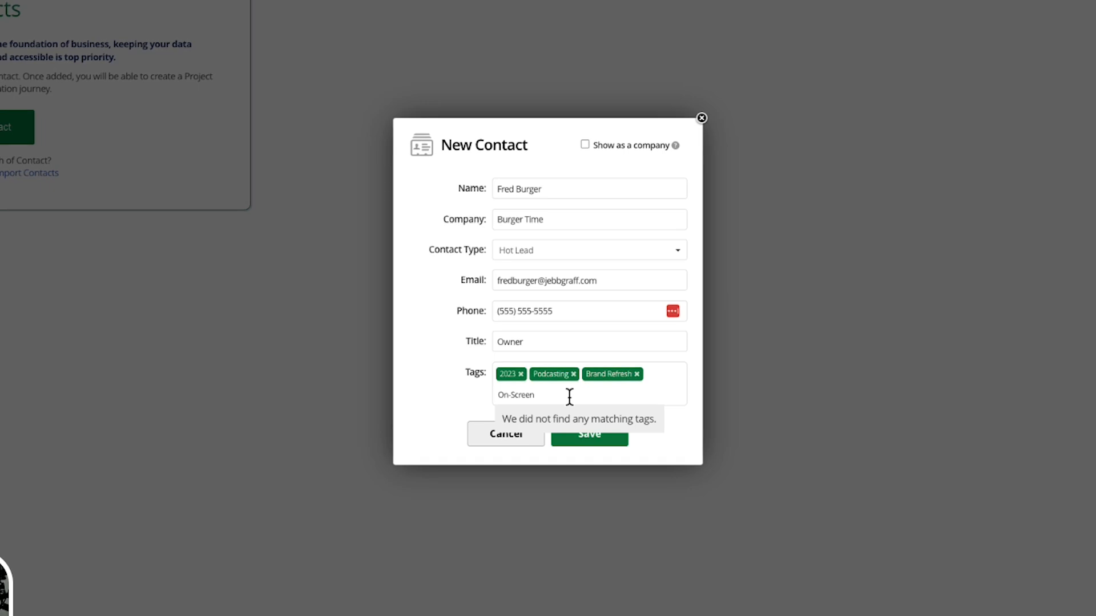
text( Look)
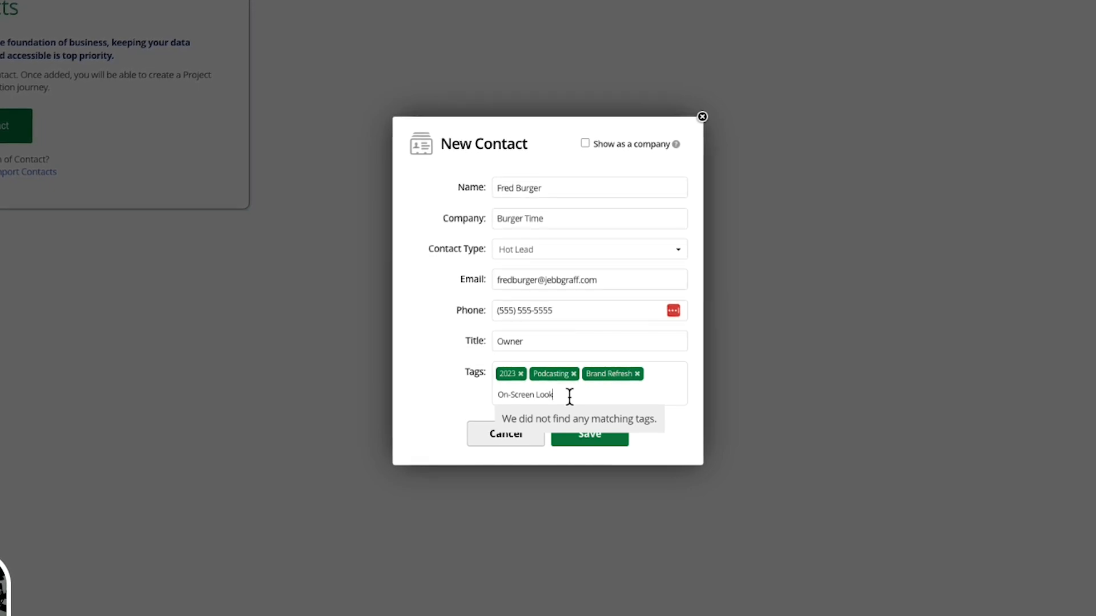
key(Return)
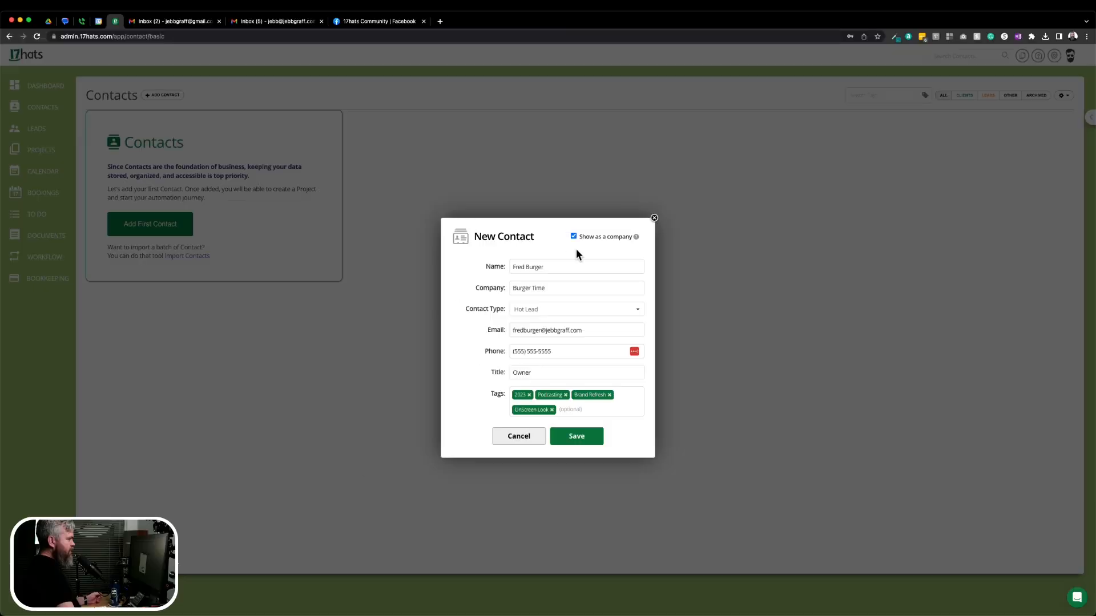
Tick 'Show as a company' for the Burger Time contact.
click(586, 133)
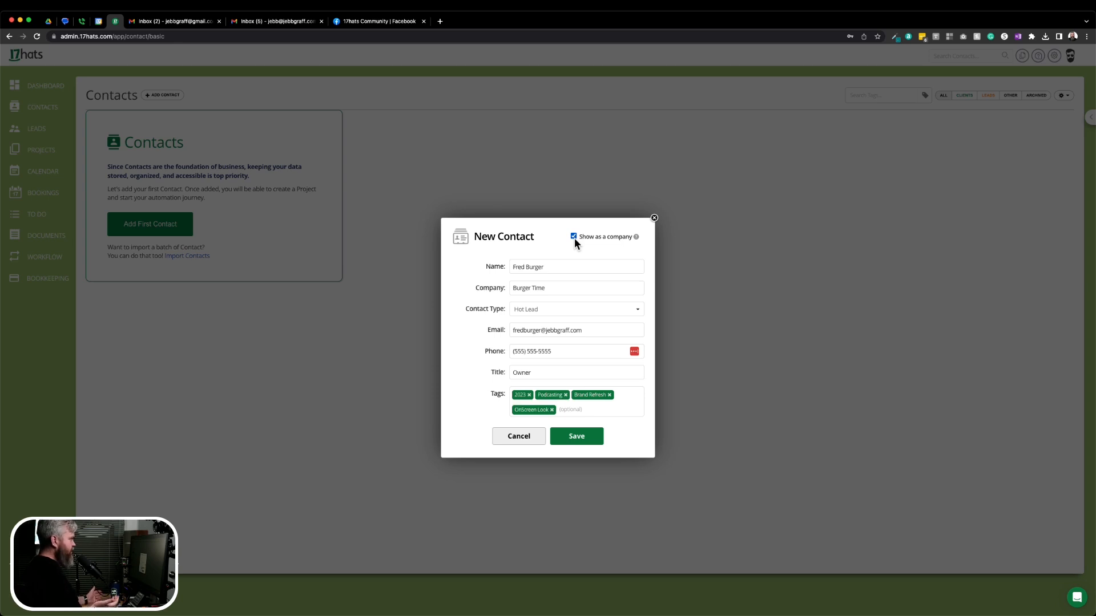
Save the new Burger Time contact.
click(571, 437)
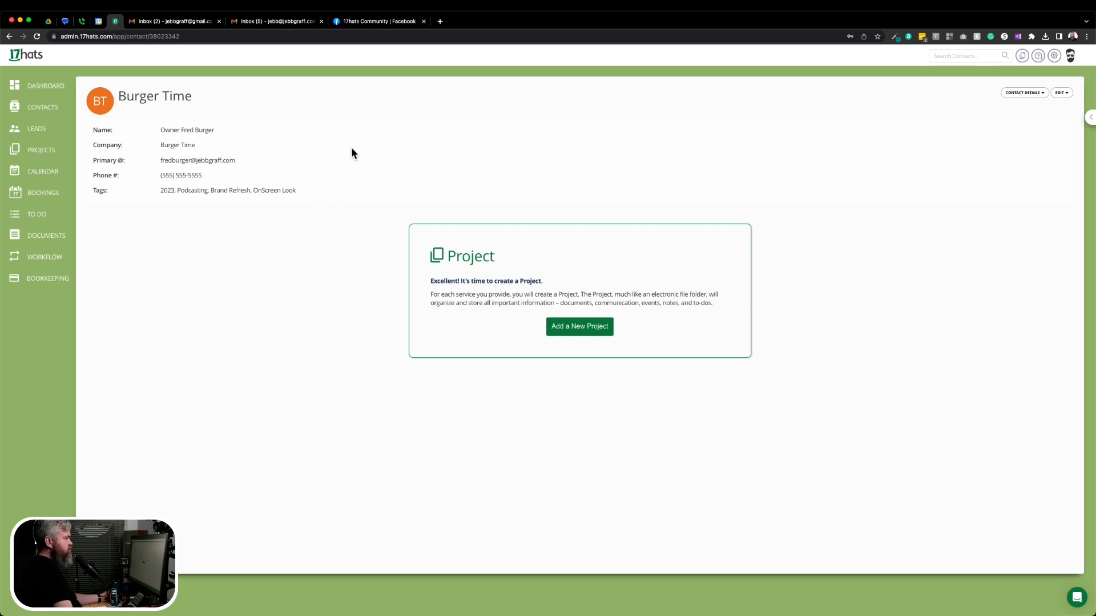
Return to Contacts, open the Full Contact Form, then cancel it without saving.
click(51, 113)
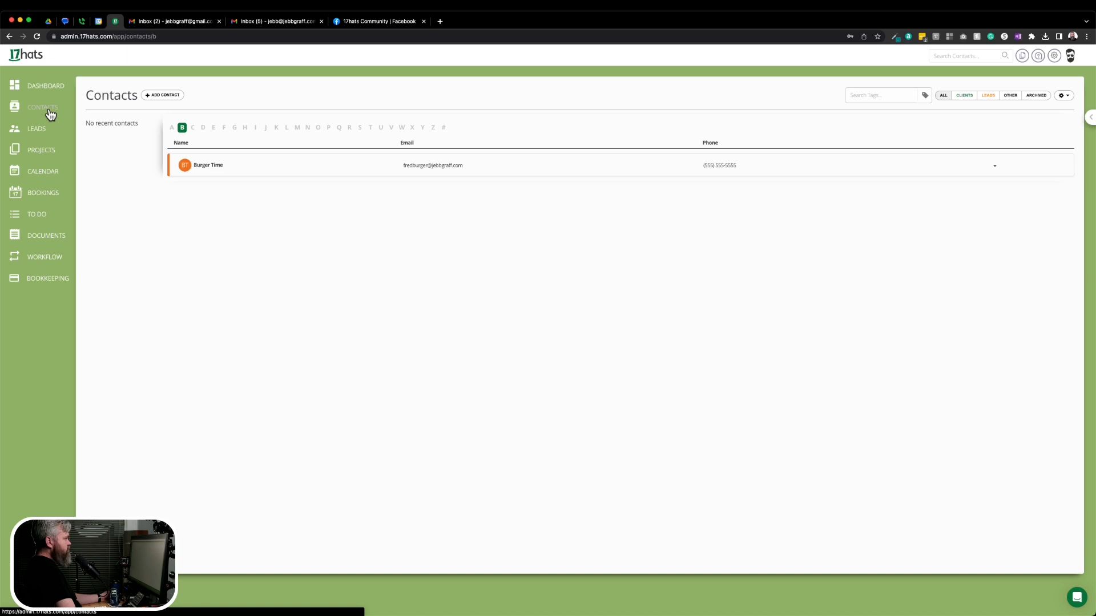
click(151, 96)
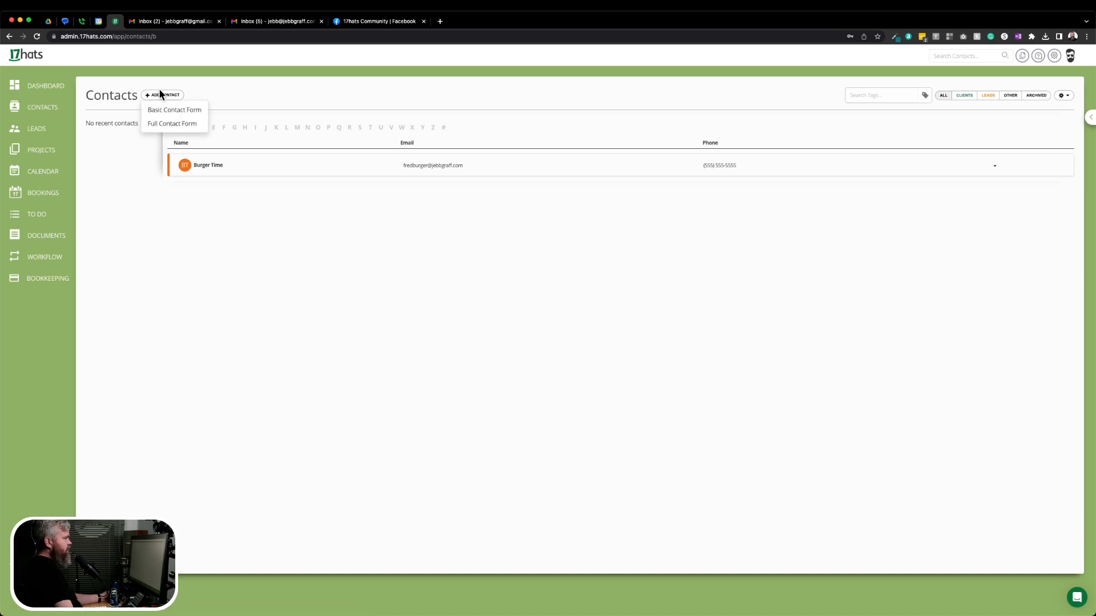
click(160, 125)
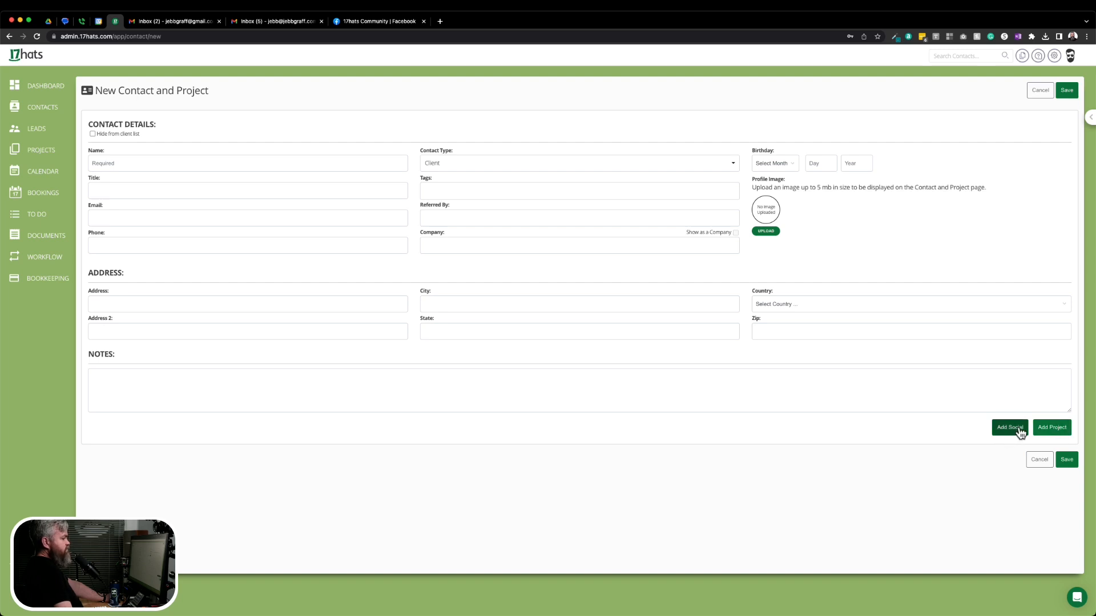
click(1034, 463)
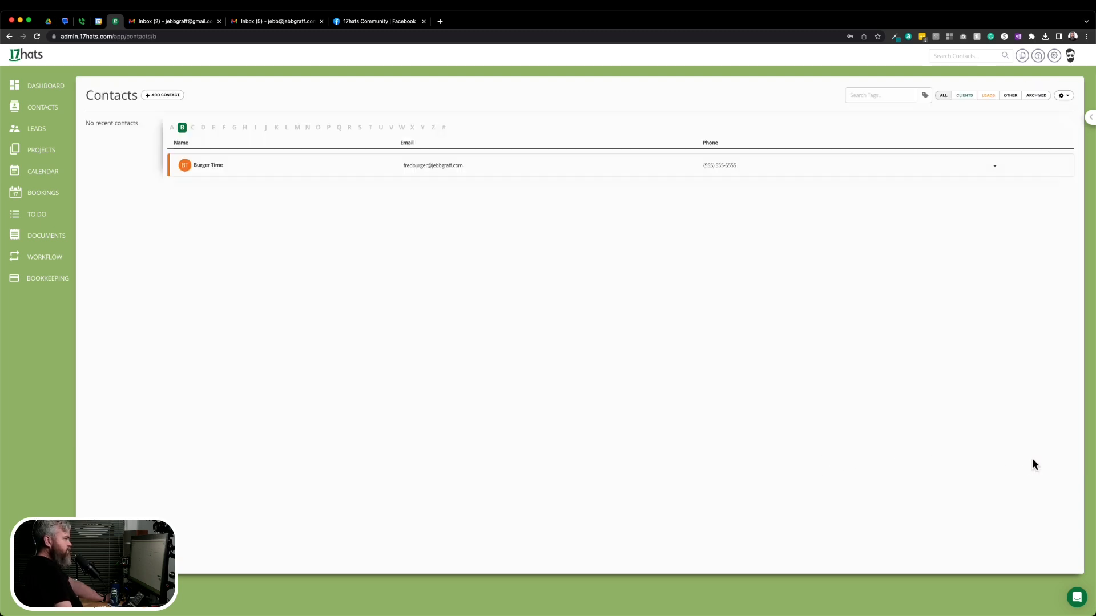
Open Burger Time from the contacts list and choose Edit > Edit Contact.
click(213, 167)
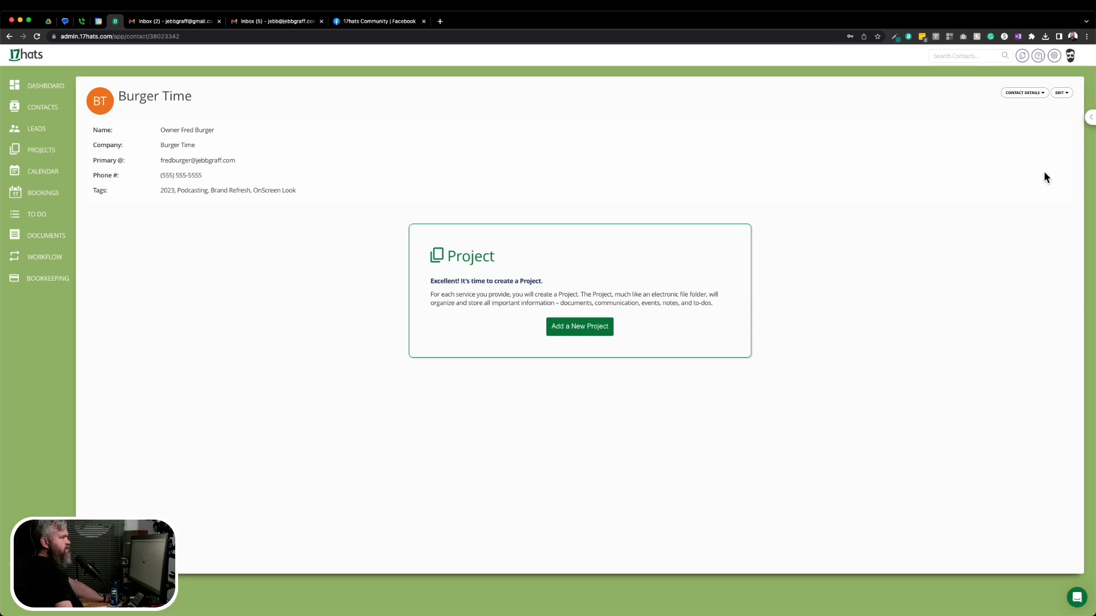
click(1062, 93)
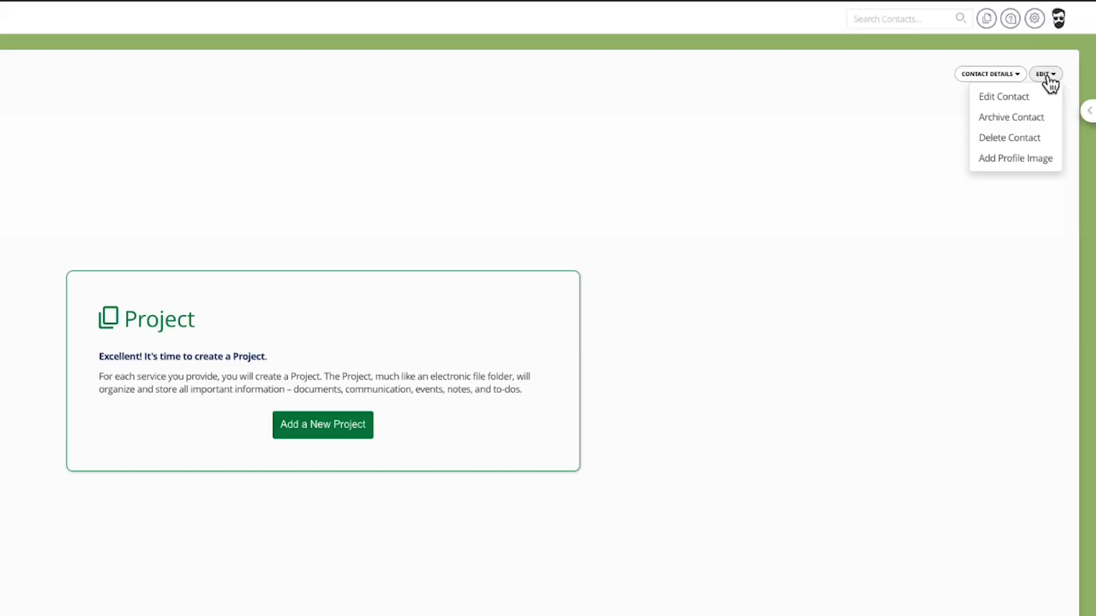
click(1009, 102)
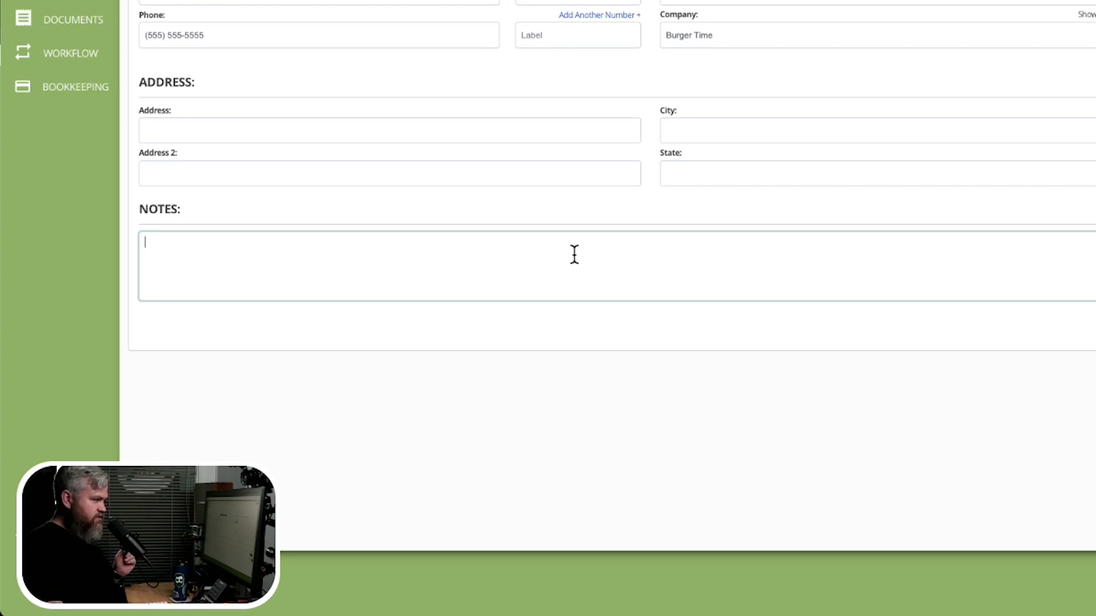
Add a note about loving Irises, website burgertime.com and Instagram ID burgertime, then save.
text(F)
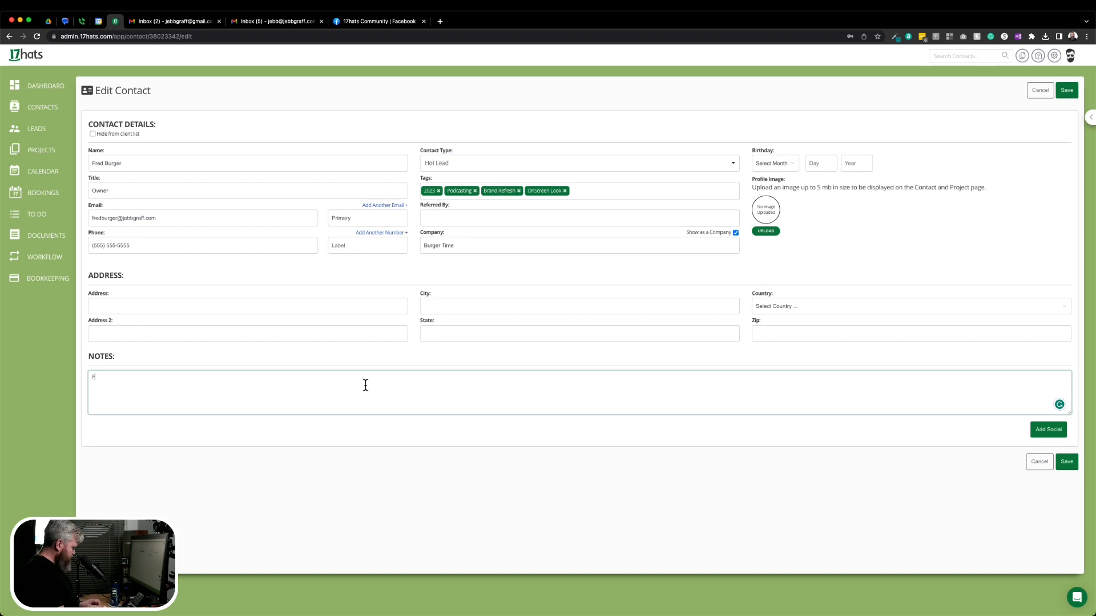
text(red loves )
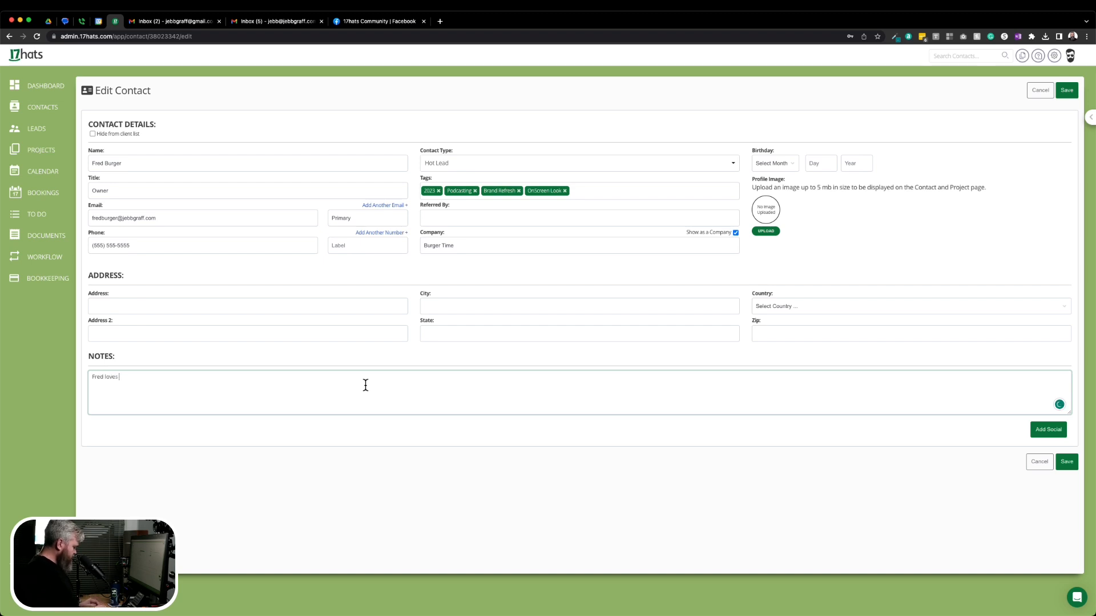
text(Irises.)
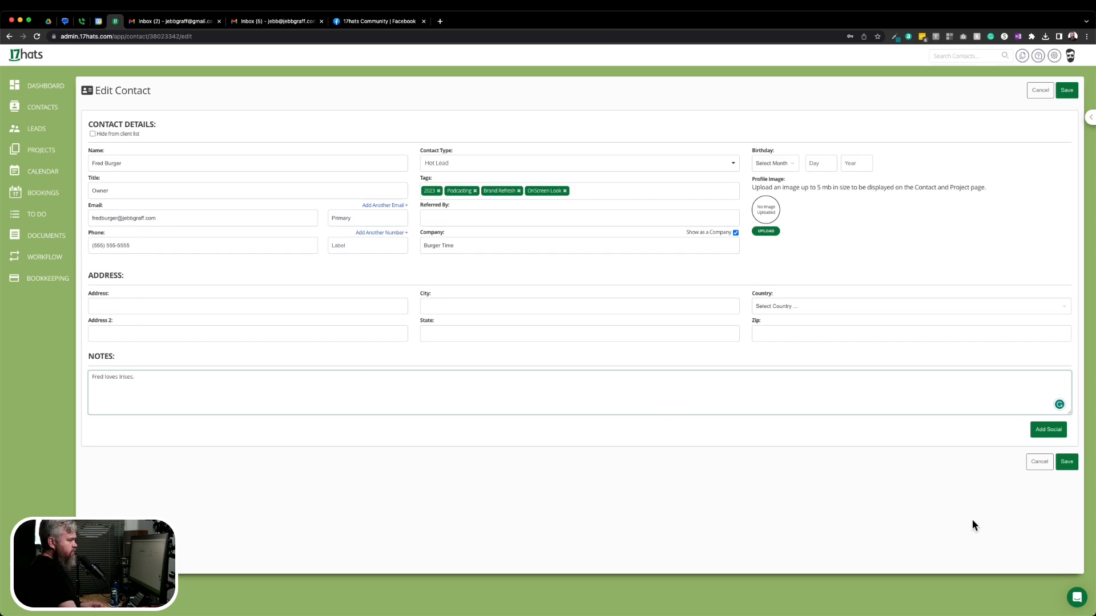
click(1048, 429)
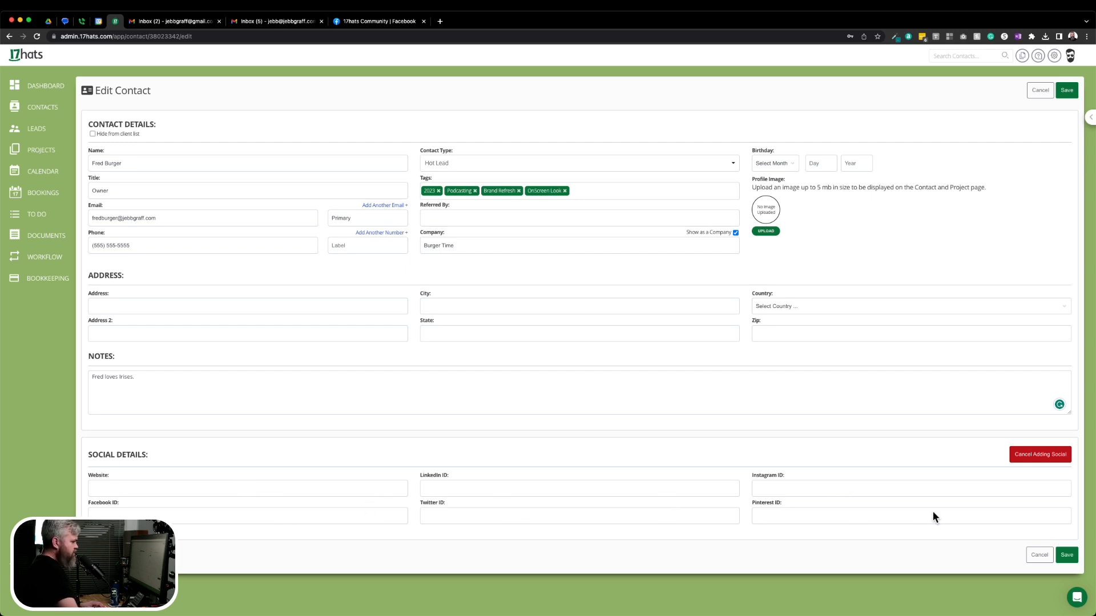
click(281, 489)
text(burgertime.com)
key(Tab)
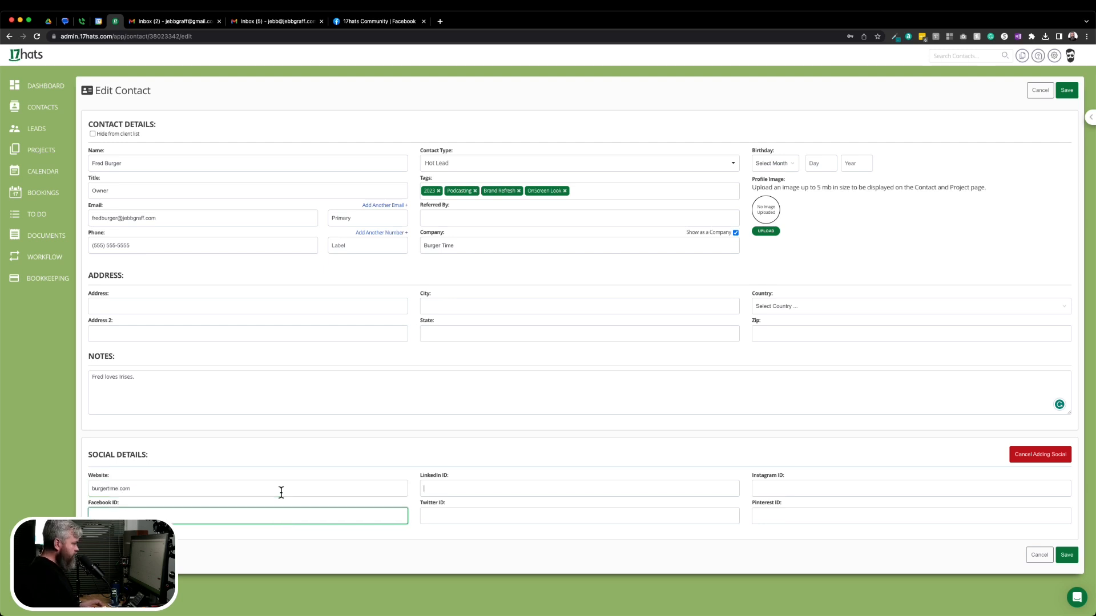
key(Tab)
key(Tab)
key(Tab)
text(burgertime)
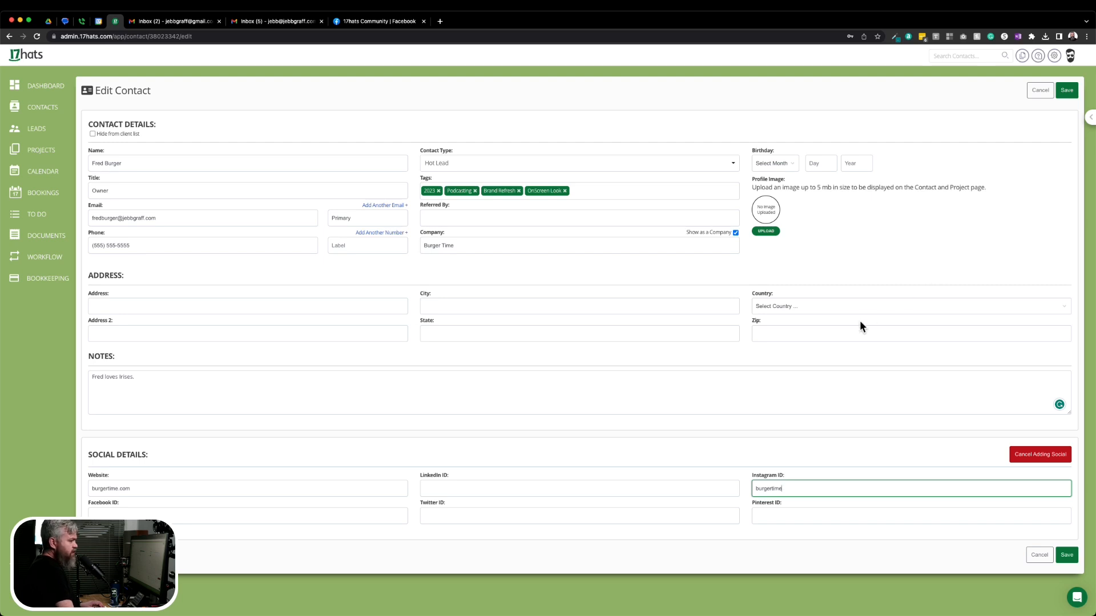
click(1066, 559)
Save the edits and toggle the Contact Details section collapsed and expanded.
click(1066, 557)
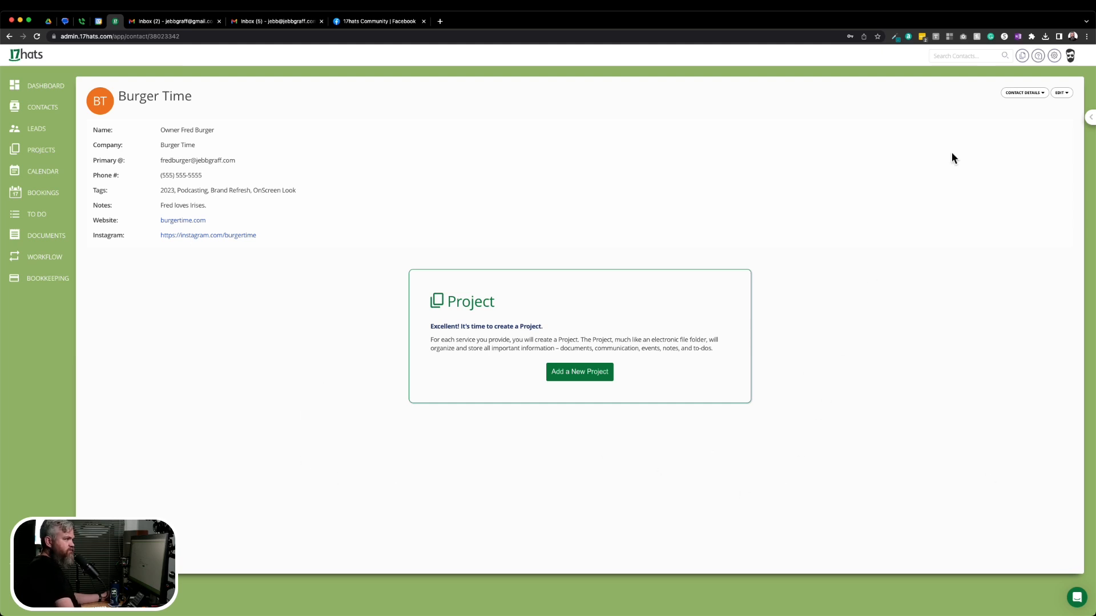
click(1024, 95)
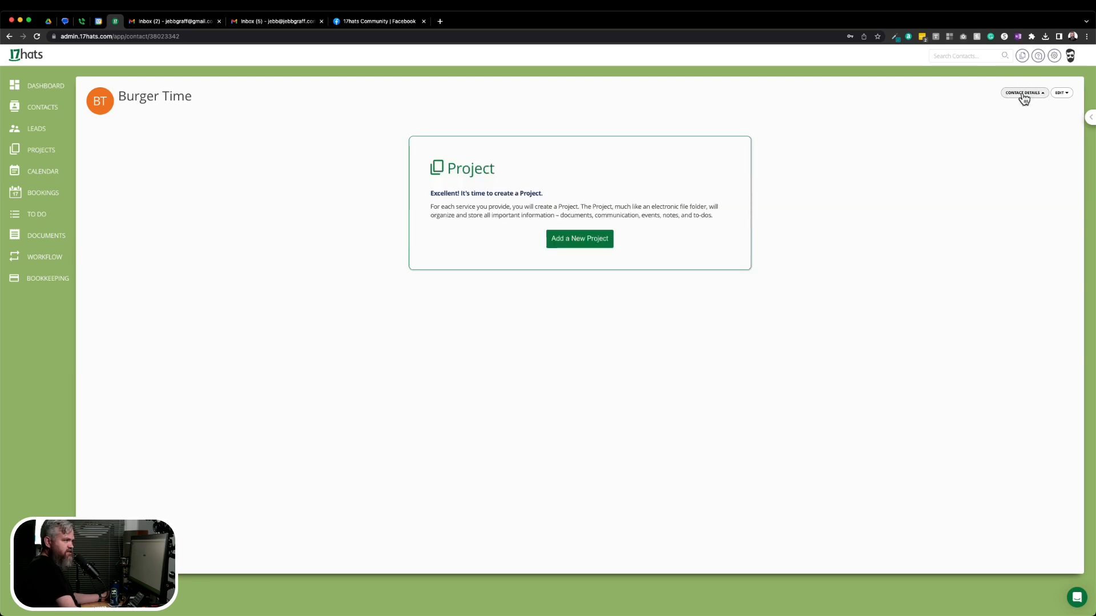
click(1015, 95)
click(1015, 96)
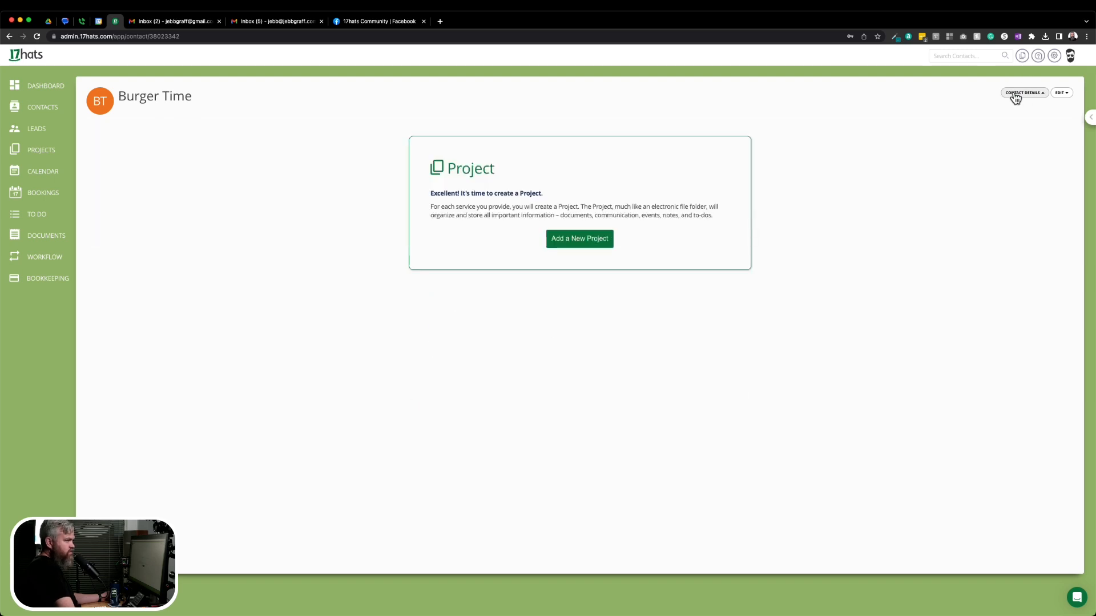
click(1016, 95)
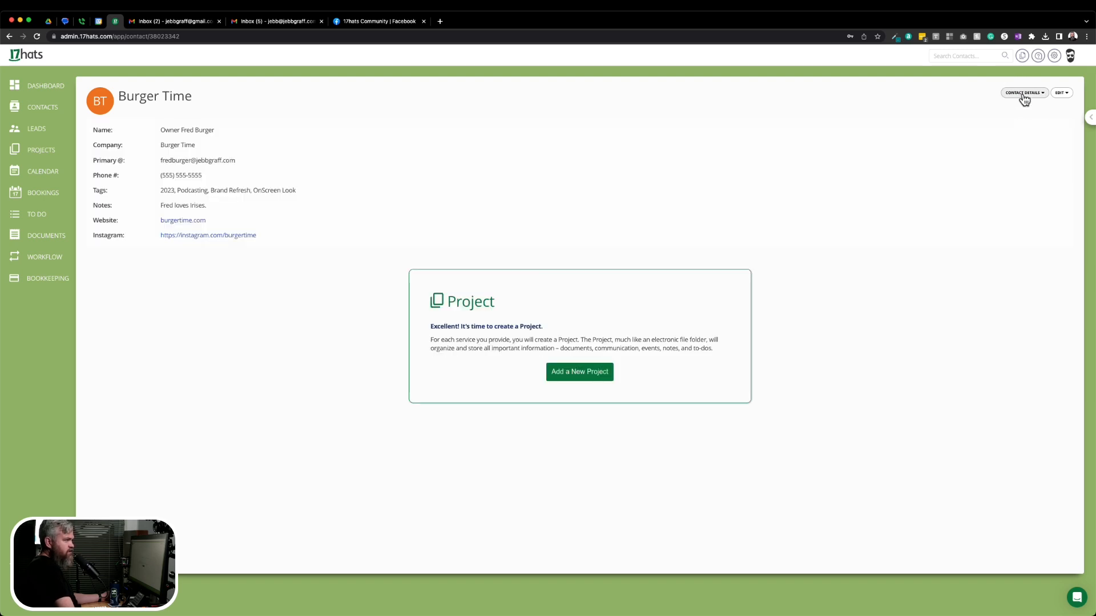
click(1023, 95)
click(1024, 94)
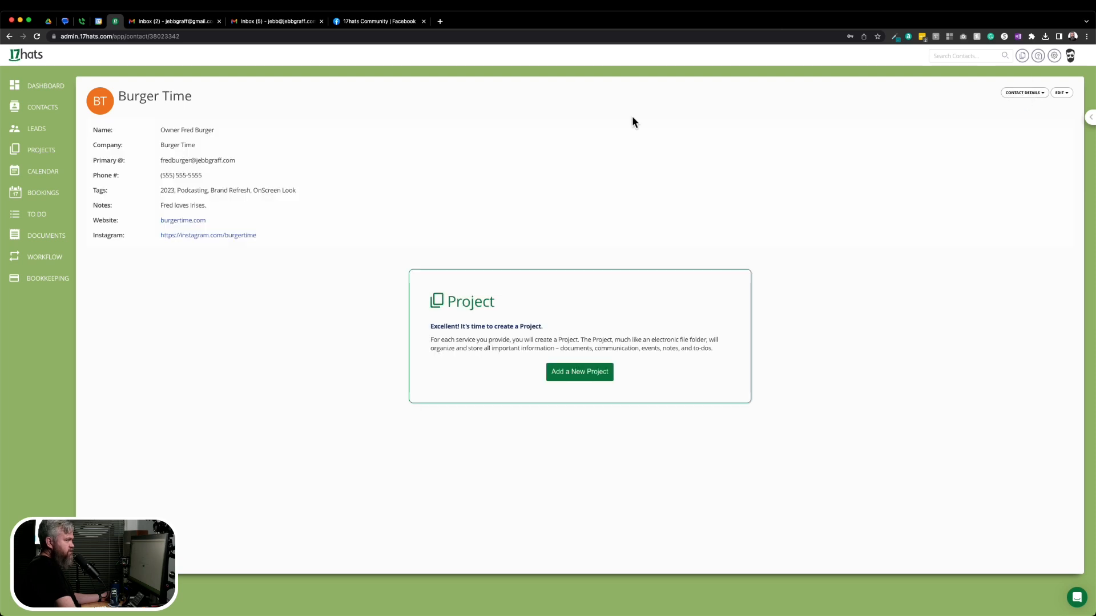